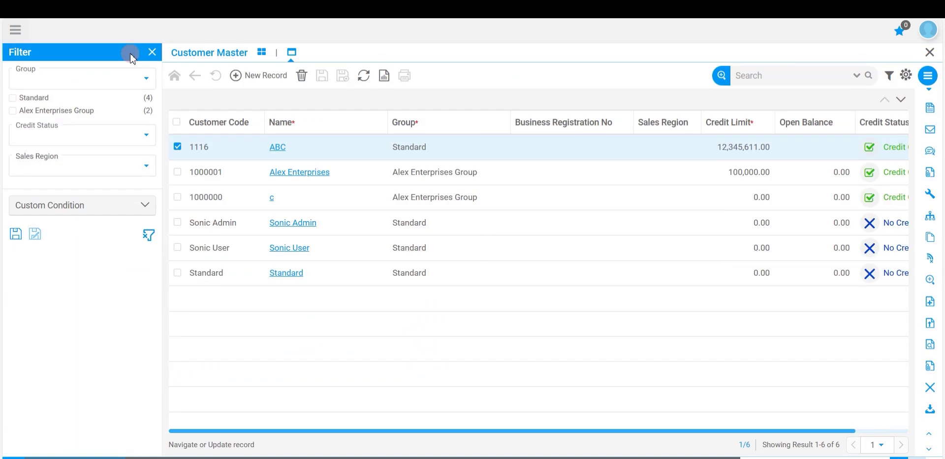
# Close the filter, open the Customer Master import and select Default Mapping as its mapping
pyautogui.click(152, 52)
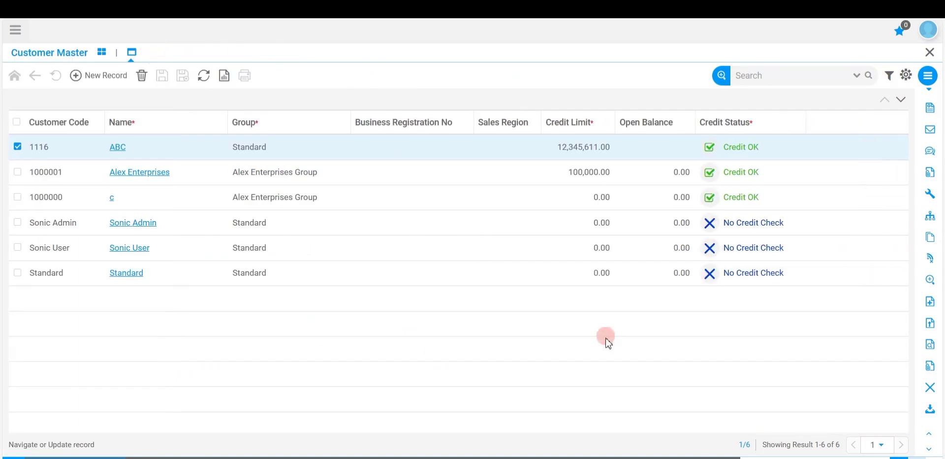
pyautogui.click(929, 413)
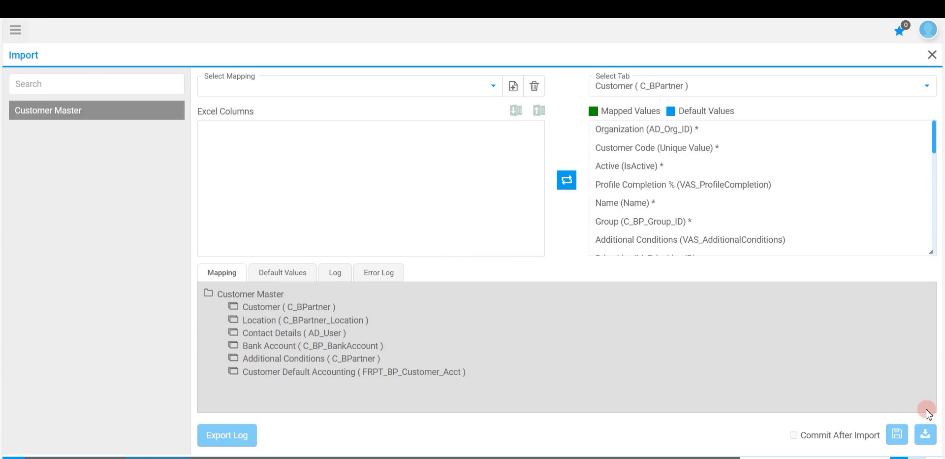
pyautogui.click(364, 87)
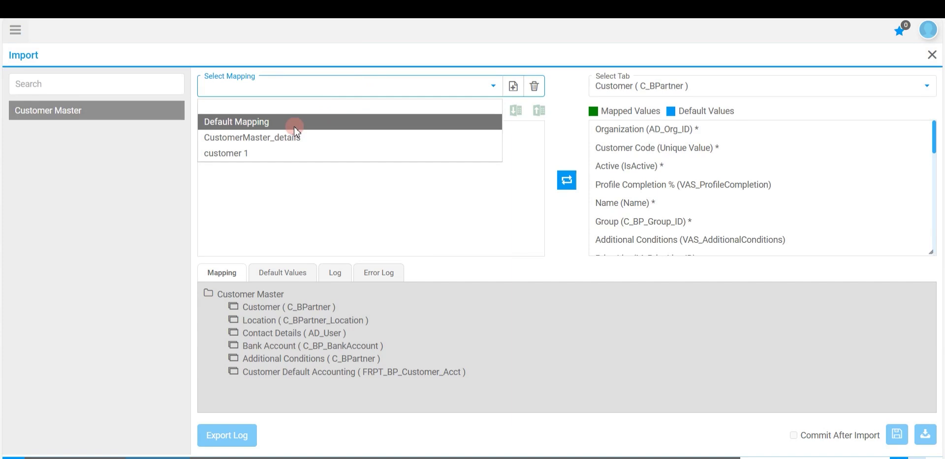
pyautogui.click(539, 72)
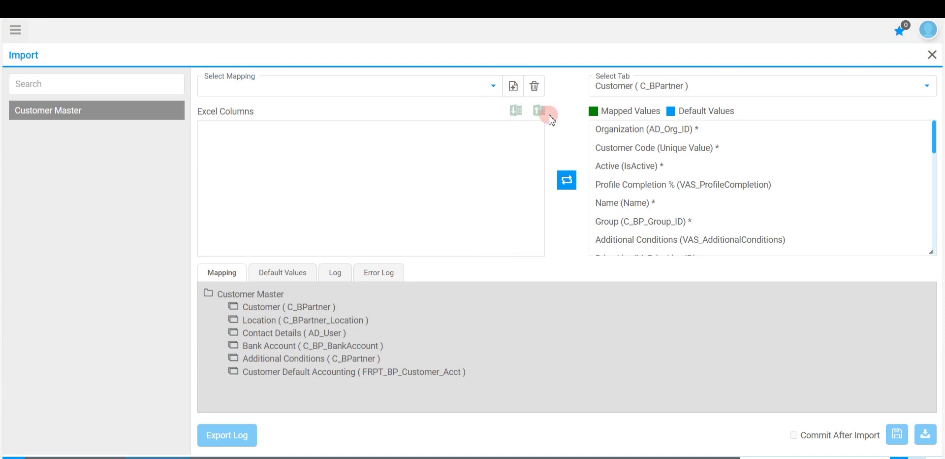
pyautogui.click(379, 81)
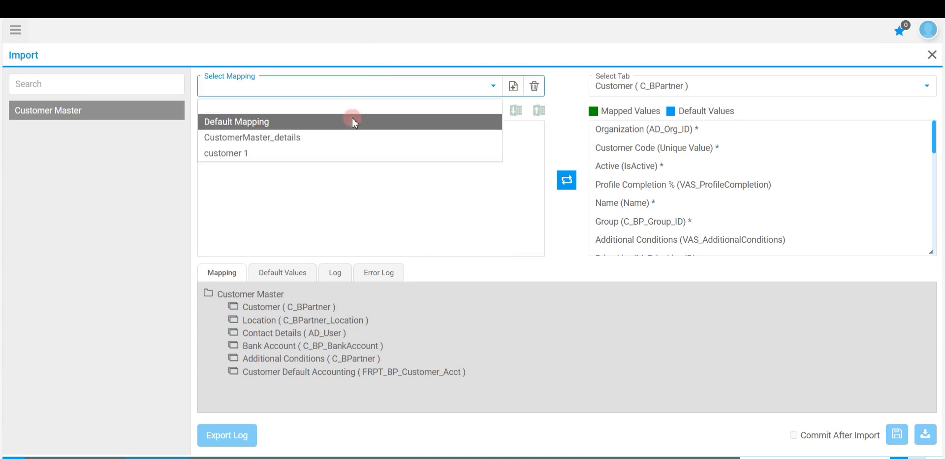
pyautogui.click(352, 120)
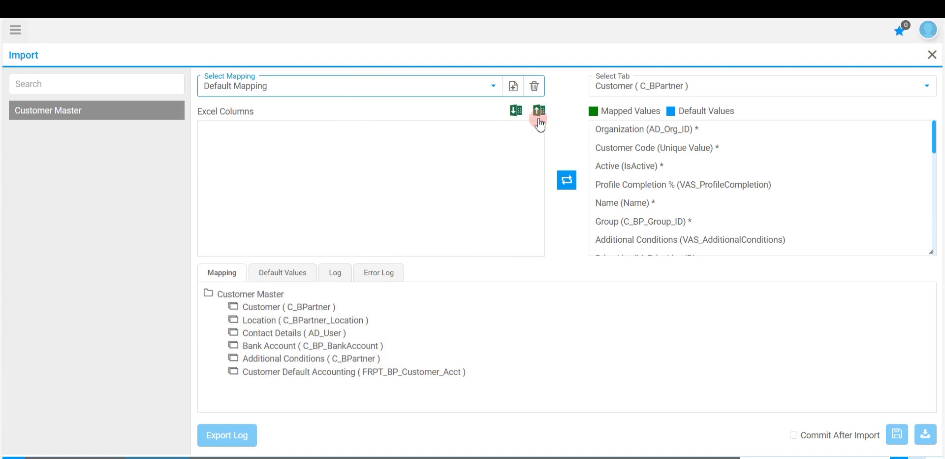
# Download the Excel import template for the mapping and open the downloaded VAS_CustomerMaster workbook with editing enabled
pyautogui.click(517, 112)
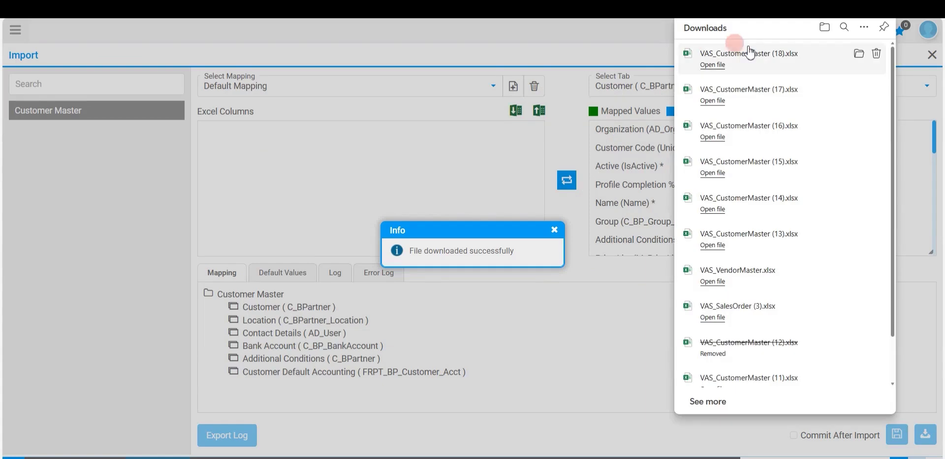
pyautogui.click(555, 230)
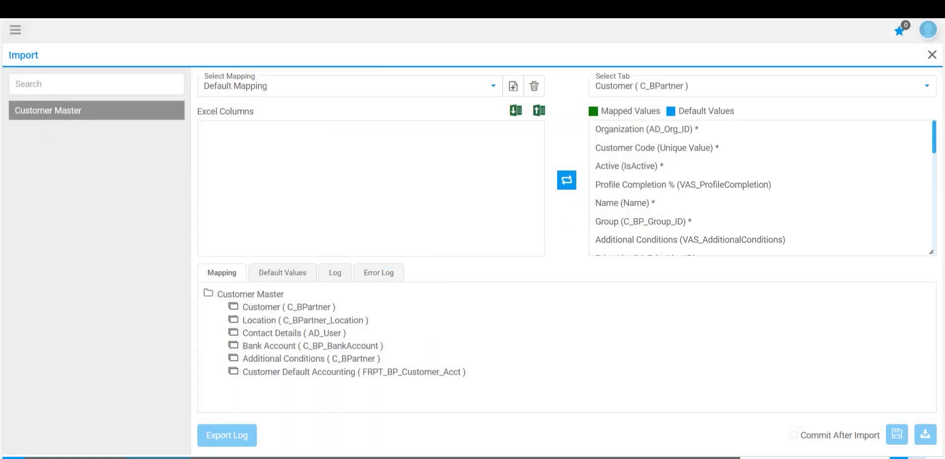
pyautogui.click(389, 425)
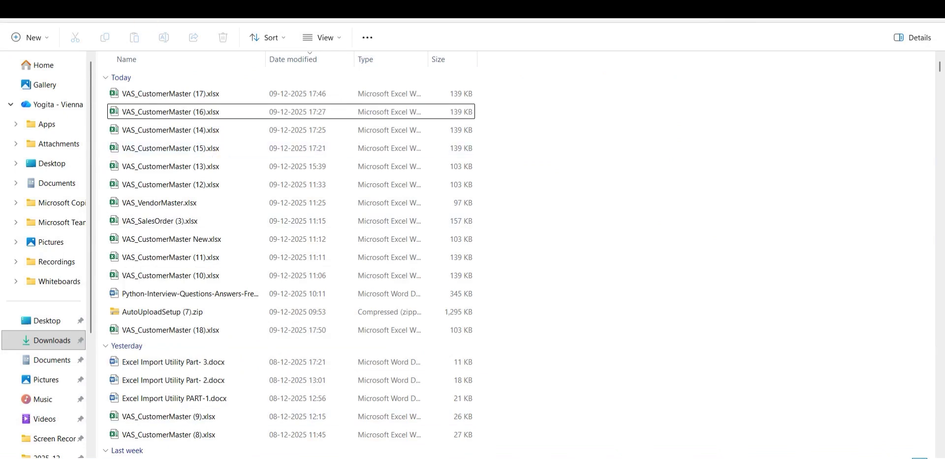
pyautogui.click(105, 10)
pyautogui.doubleClick(192, 93)
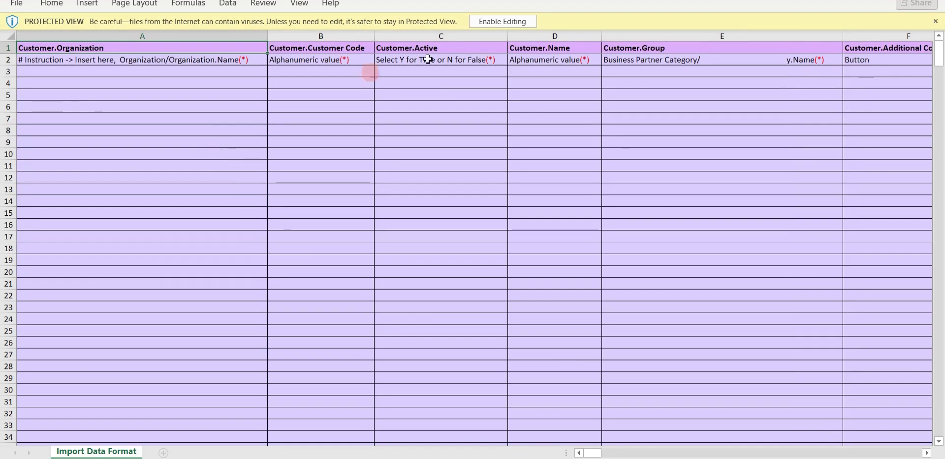
pyautogui.click(496, 21)
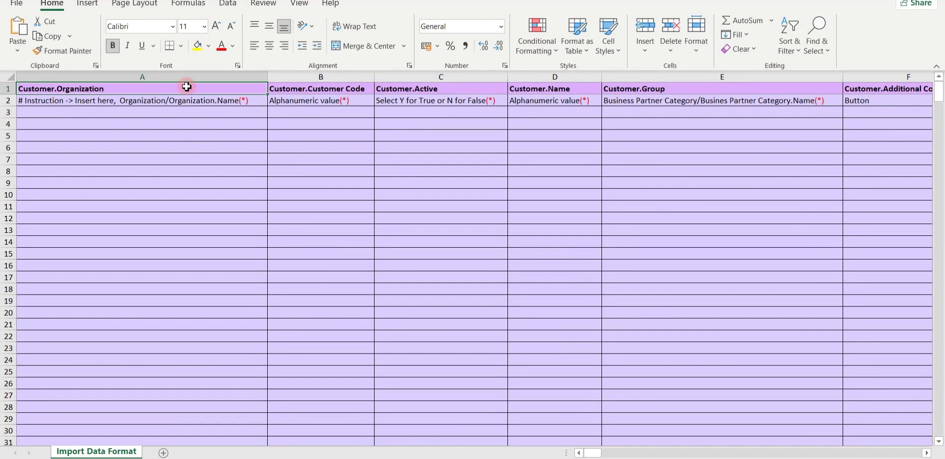
# Look through the template's Customer and Location columns and the format instructions in row 2
pyautogui.scroll(-3, 205, 195)
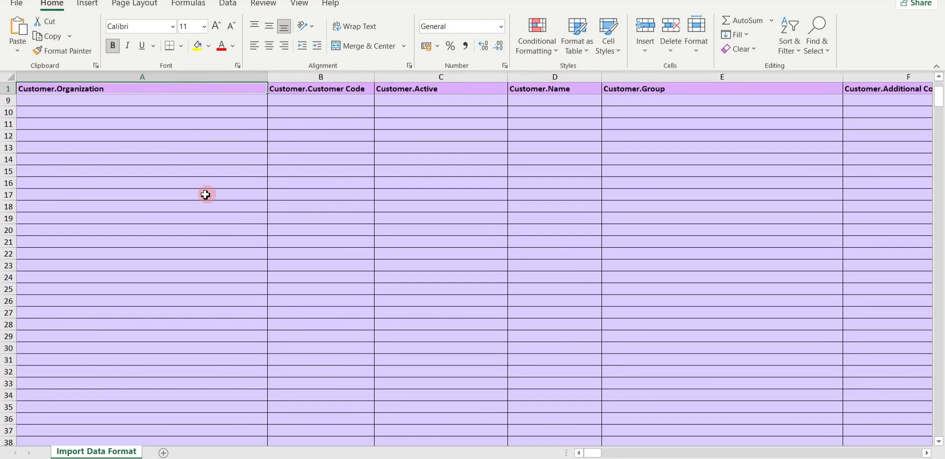
pyautogui.scroll(3, 206, 195)
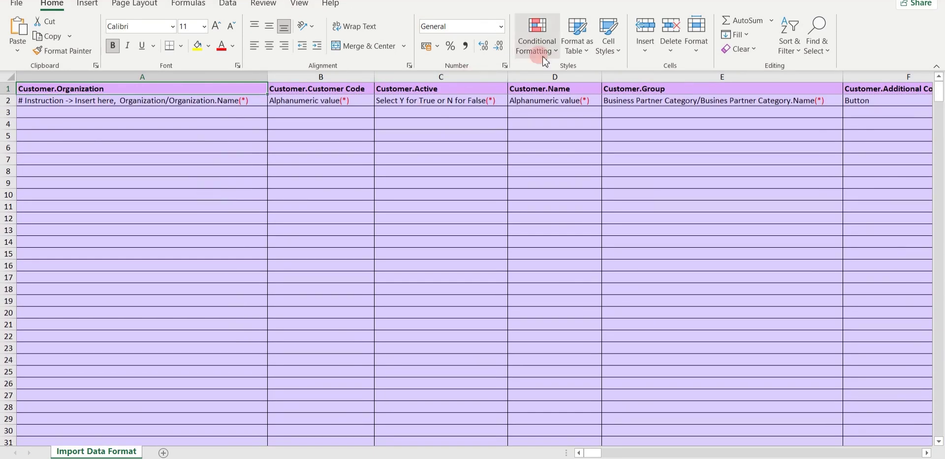
pyautogui.hscroll(10, 638, 132)
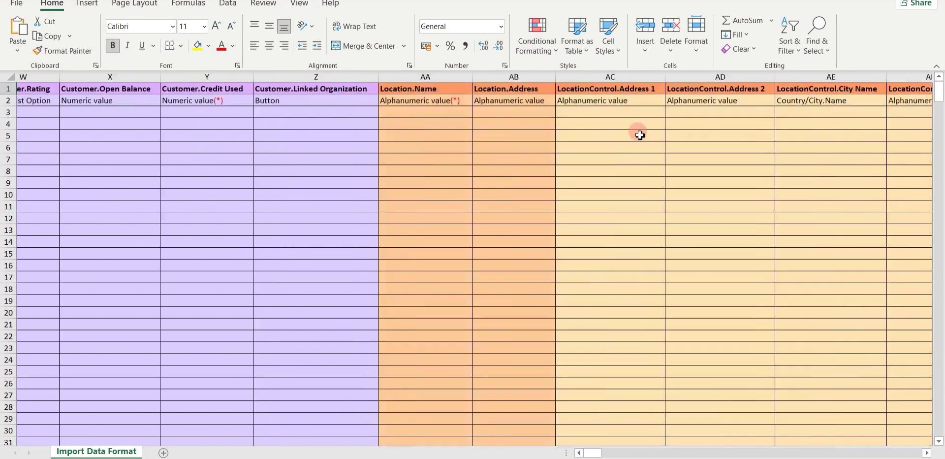
pyautogui.hscroll(8, 640, 135)
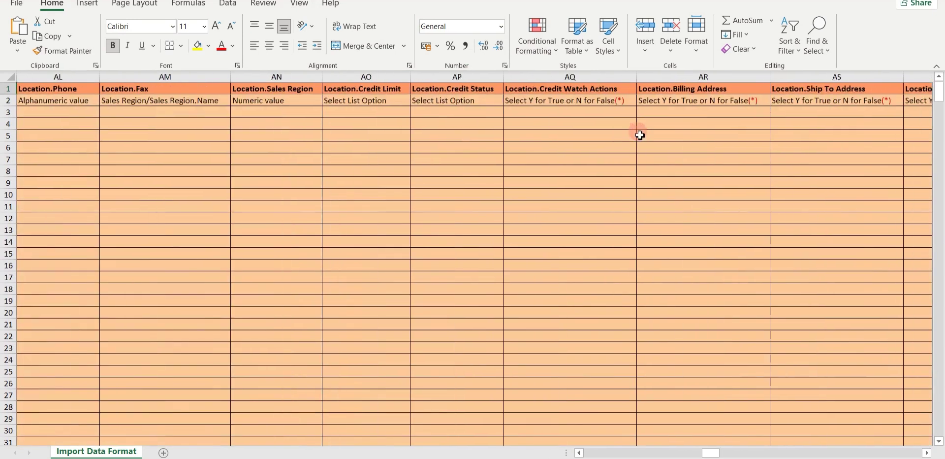
pyautogui.hscroll(-18, 640, 135)
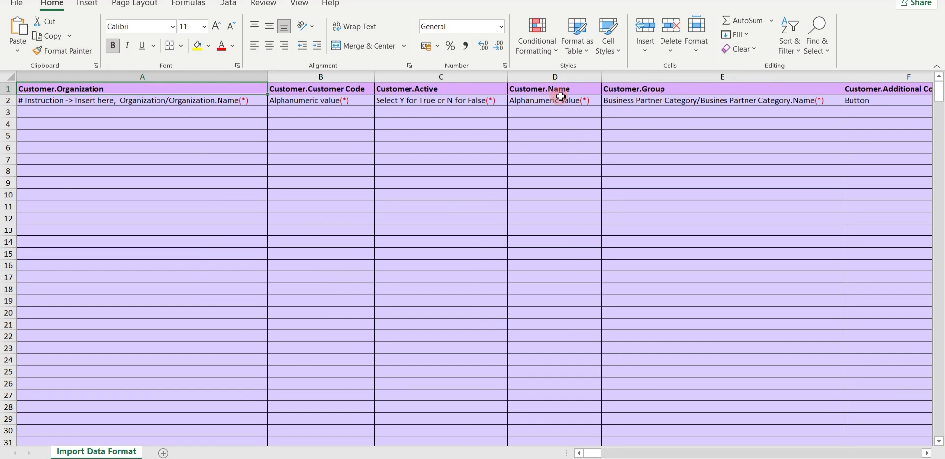
# Check the Organization instruction and the allowed values for Customer.Active in row 3
pyautogui.click(80, 100)
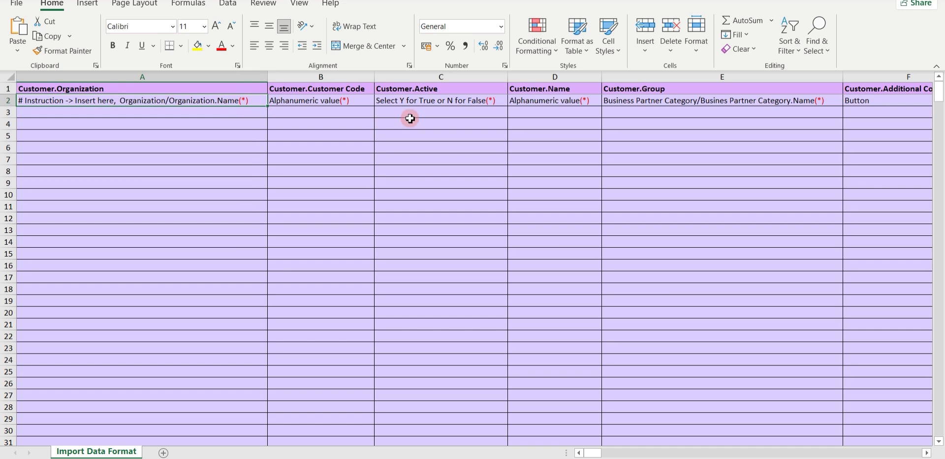
pyautogui.click(466, 112)
pyautogui.click(513, 113)
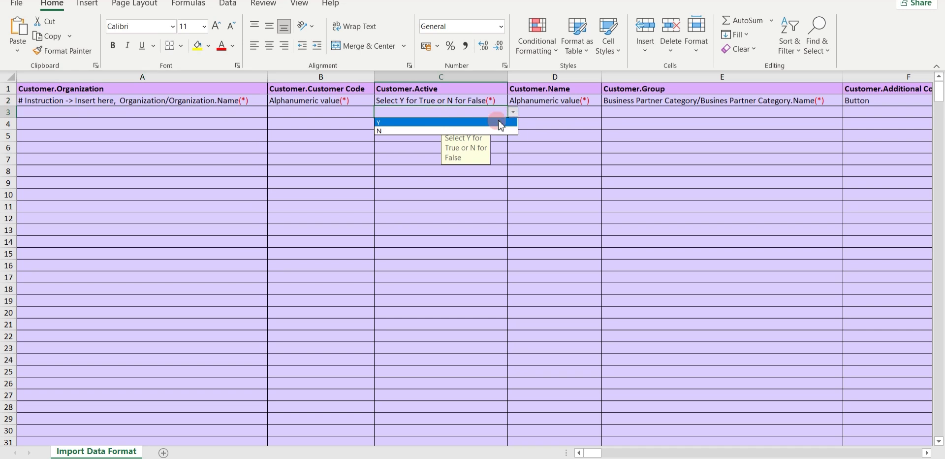
pyautogui.click(551, 134)
# Check the list options for Customer.Credit Status and Customer.Credit Validation in row 3
pyautogui.hscroll(9, 663, 154)
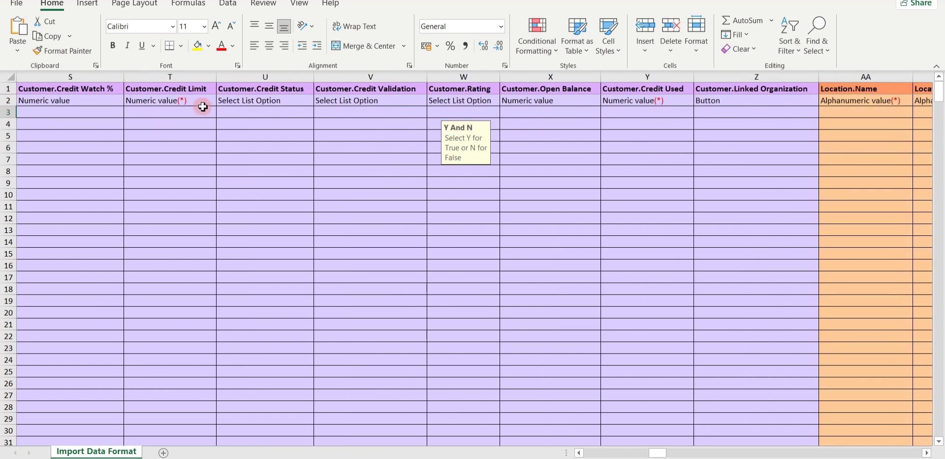
pyautogui.click(270, 111)
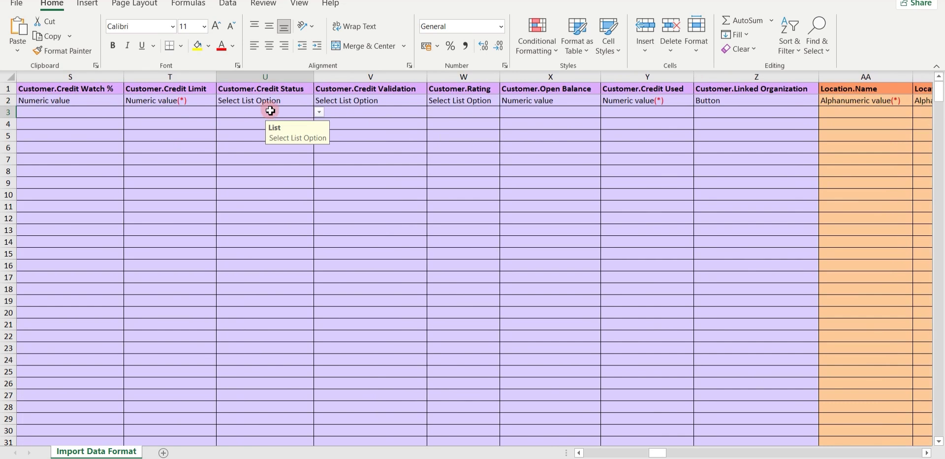
pyautogui.click(319, 112)
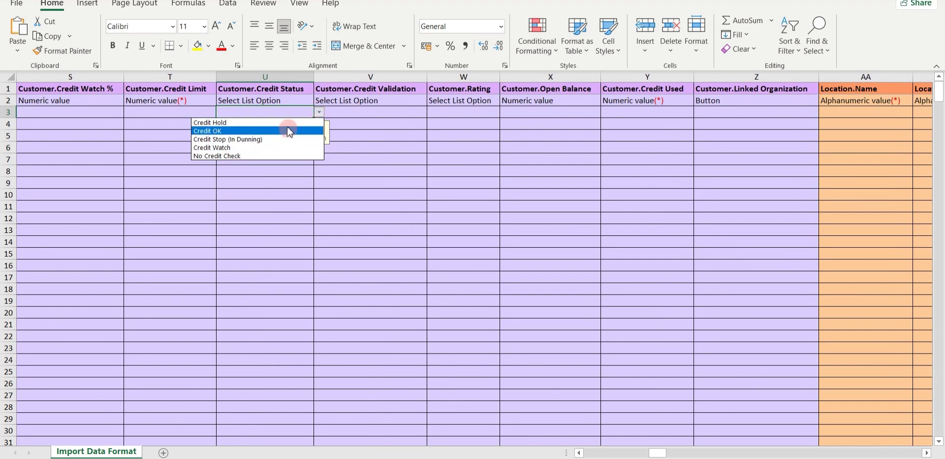
pyautogui.press('Escape')
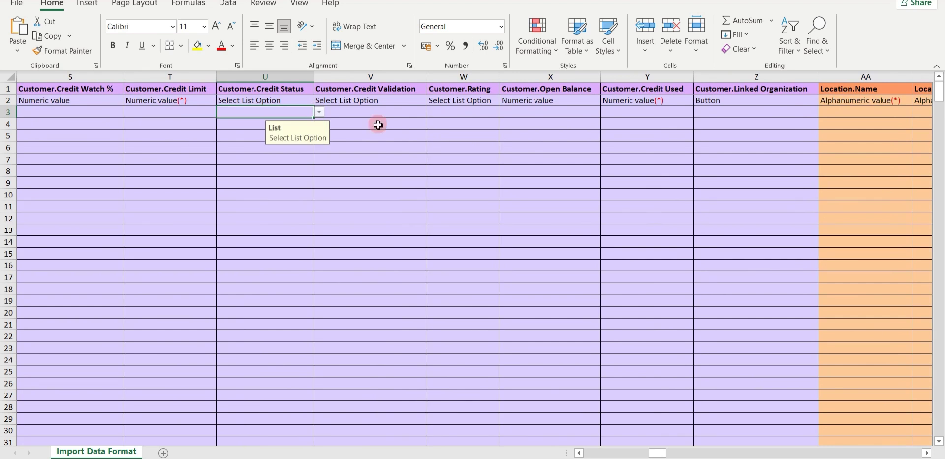
pyautogui.click(409, 113)
pyautogui.click(433, 113)
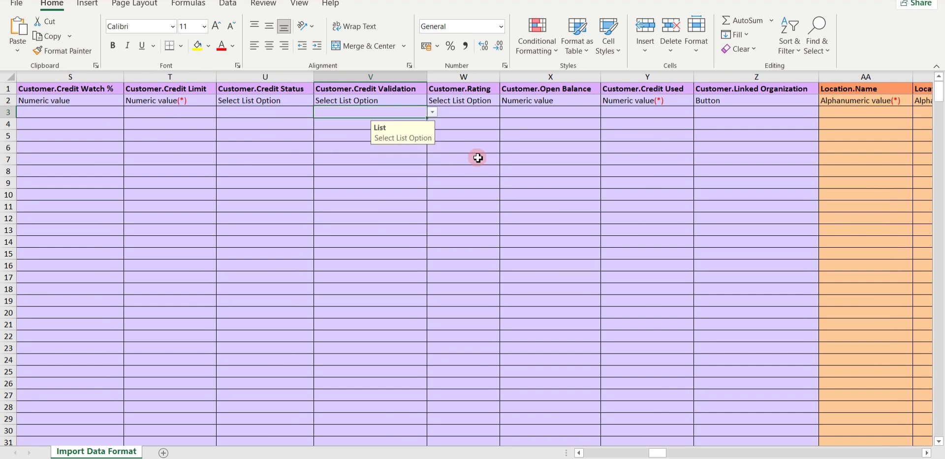
pyautogui.hscroll(3, 478, 158)
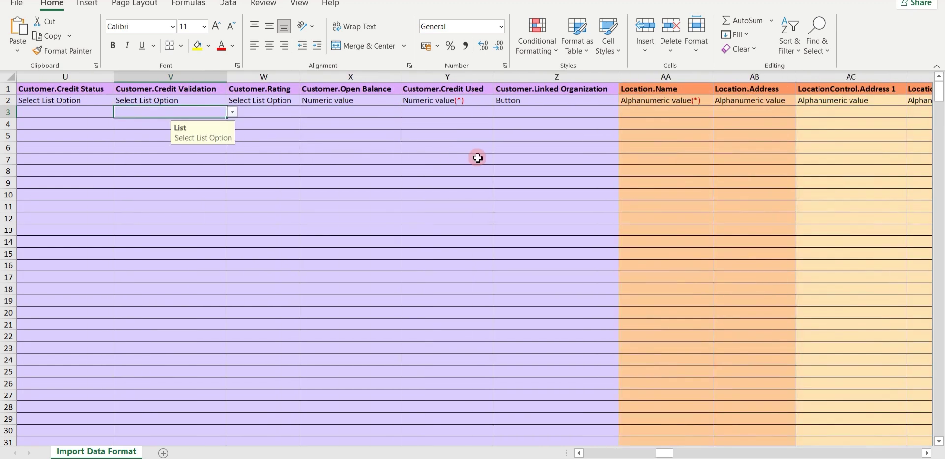
# Enter five active Store Org customers in rows 3–7 with codes and groups: Global Edge Industries, Titan Global Traders, PrimeWave Corporation, Nova Tech Solutions Pvt., EliteCraft Systems
pyautogui.click(417, 123)
pyautogui.hscroll(-10, 417, 123)
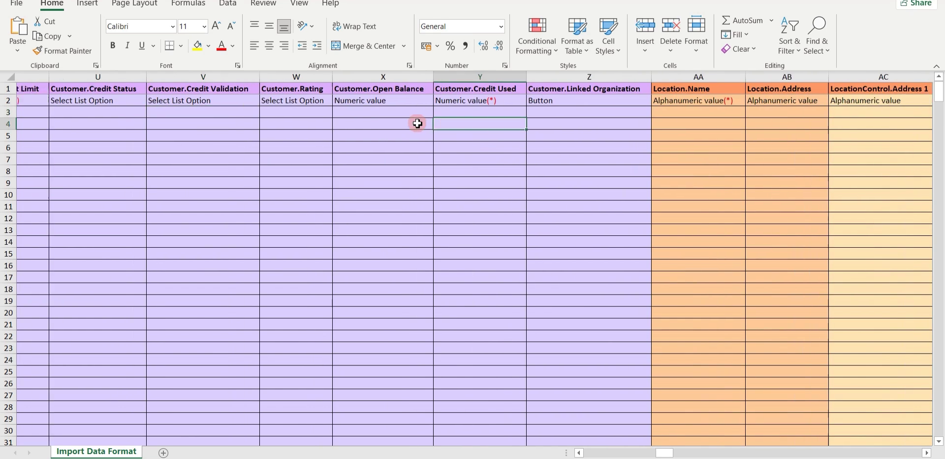
pyautogui.hscroll(-11, 417, 123)
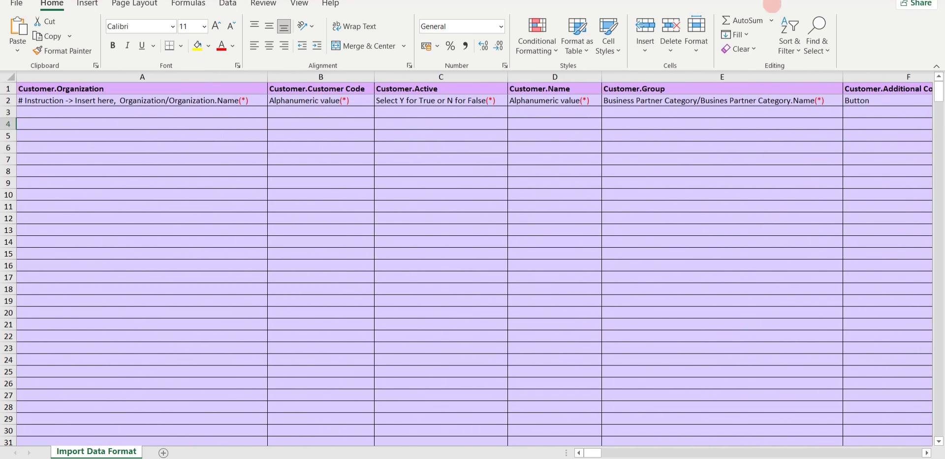
pyautogui.write('Store Org\tGE09991\tY\tGlobal Edge Industries\tGlobal Enterprises Group Store Org\tTG78171\tY\tTitan Global Traders\tTitan Global Group Store Org\tPW34112\tY\tPrimeWave Corporation\tPrimeWave Group Store Org\tNTS0091\tY\tNova Tech Solutions Pvt.\tNova Tech Group Store Org\tEC00167\tY\tEliteCraft Systems\tEliteCraft Group')
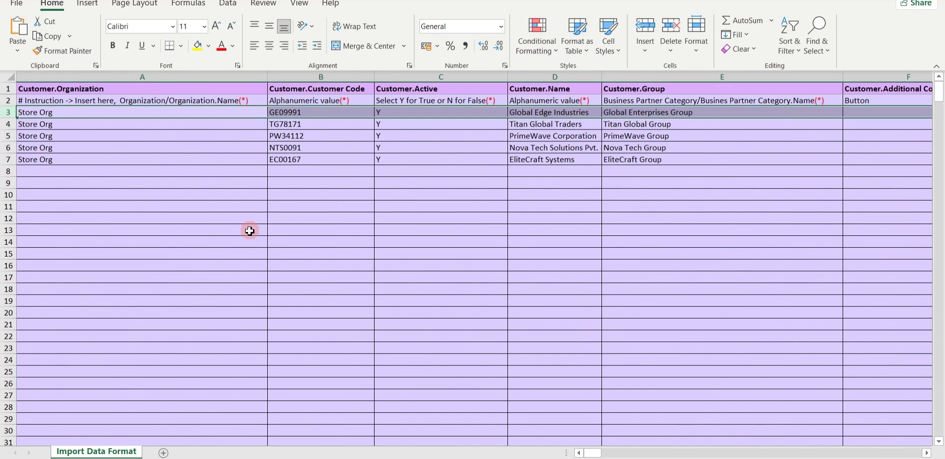
pyautogui.click(226, 205)
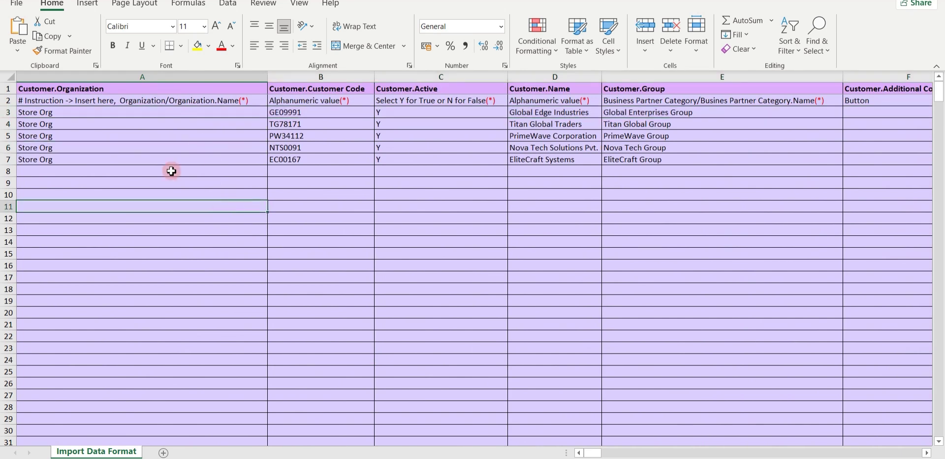
# Review the filled customer rows across the price list, payment, credit and location columns, including the mandatory fields marked with an asterisk
pyautogui.hscroll(6, 345, 191)
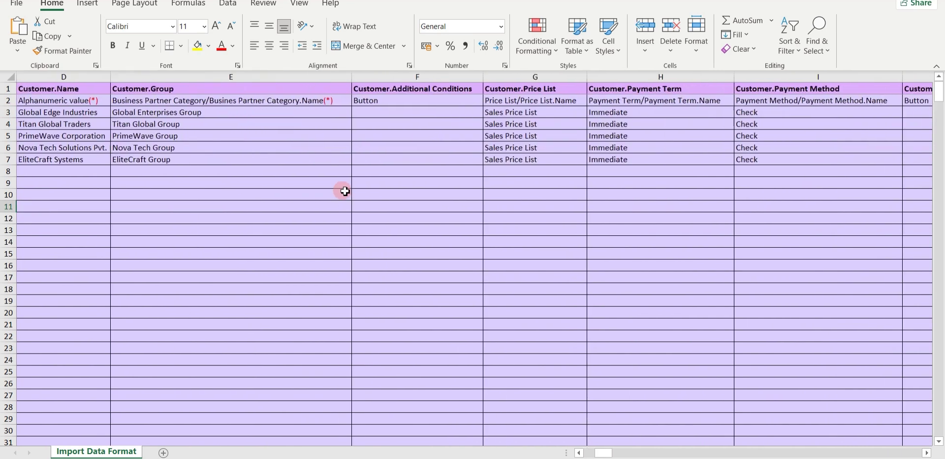
pyautogui.hscroll(4, 345, 191)
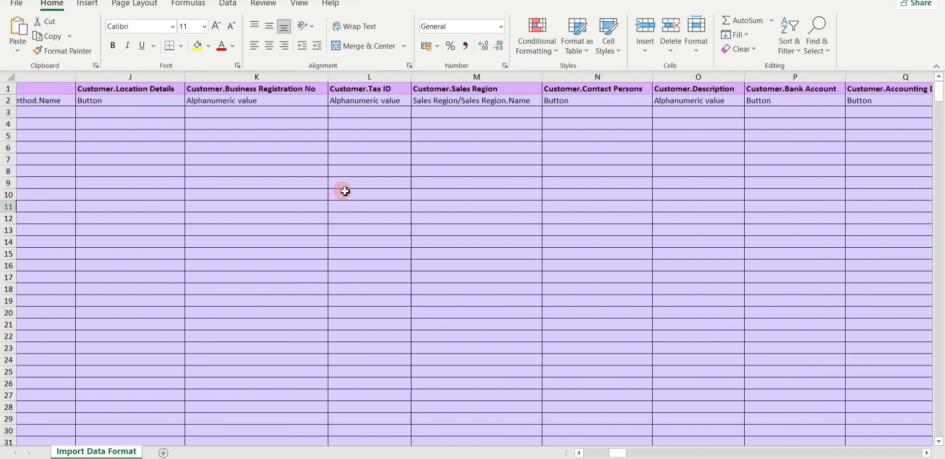
pyautogui.hscroll(-4, 345, 191)
pyautogui.hscroll(-5, 345, 191)
pyautogui.hscroll(2, 345, 191)
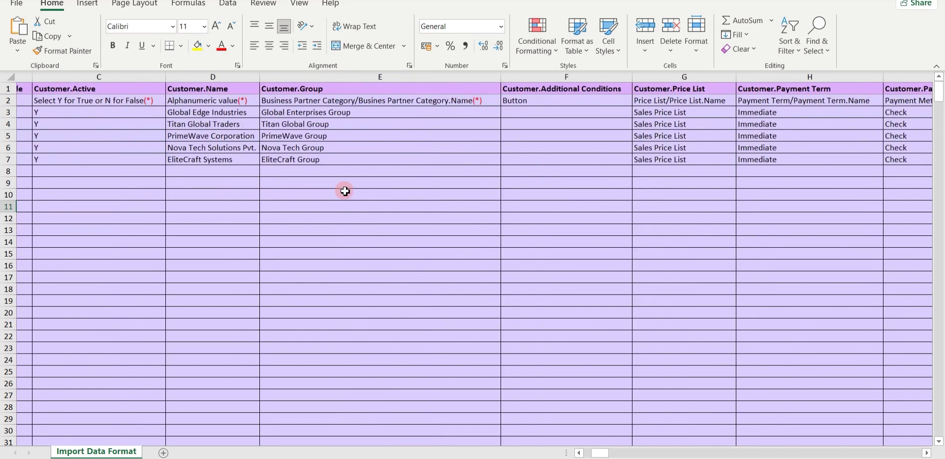
pyautogui.click(90, 100)
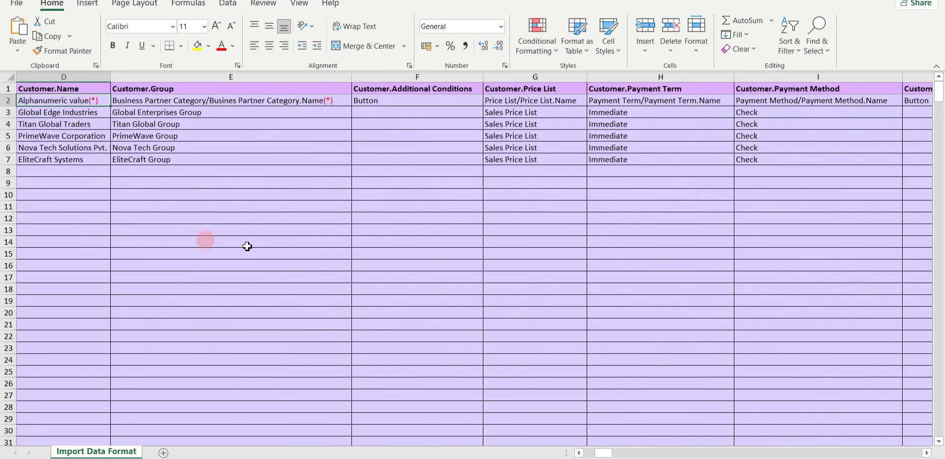
pyautogui.hscroll(6, 475, 123)
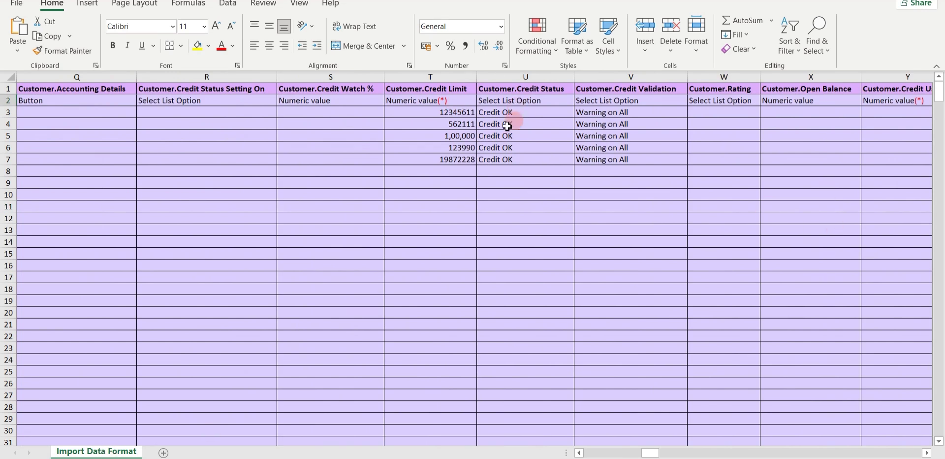
pyautogui.hscroll(5, 648, 150)
pyautogui.hscroll(3, 854, 146)
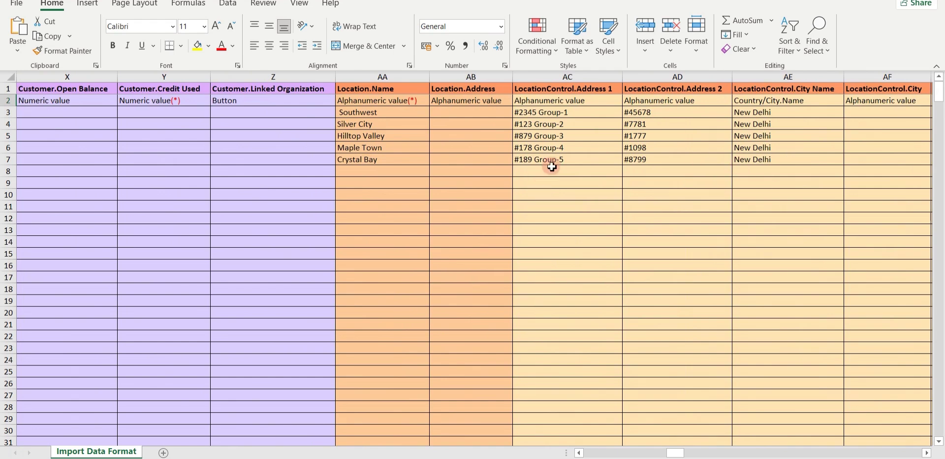
pyautogui.hscroll(-2, 547, 168)
pyautogui.hscroll(-10, 548, 169)
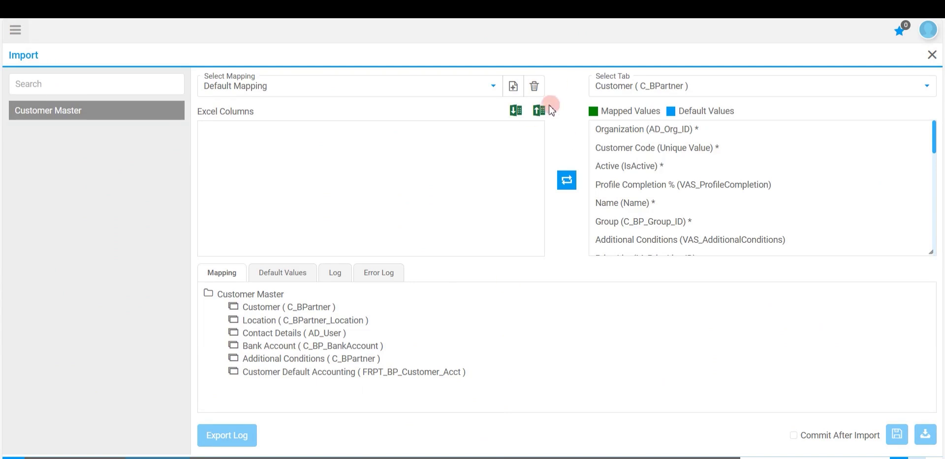
# Upload the filled customer workbook VAS_CustomerMaster (15).xlsx into the default mapping
pyautogui.click(540, 110)
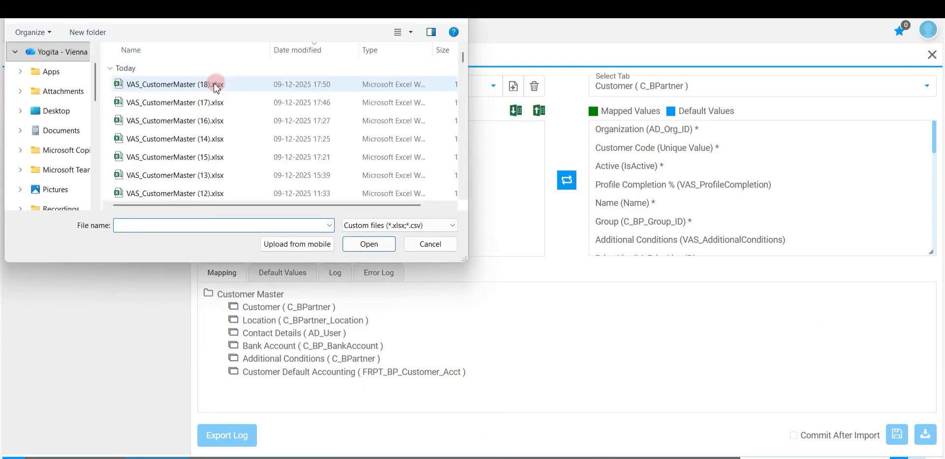
pyautogui.click(209, 157)
pyautogui.click(370, 243)
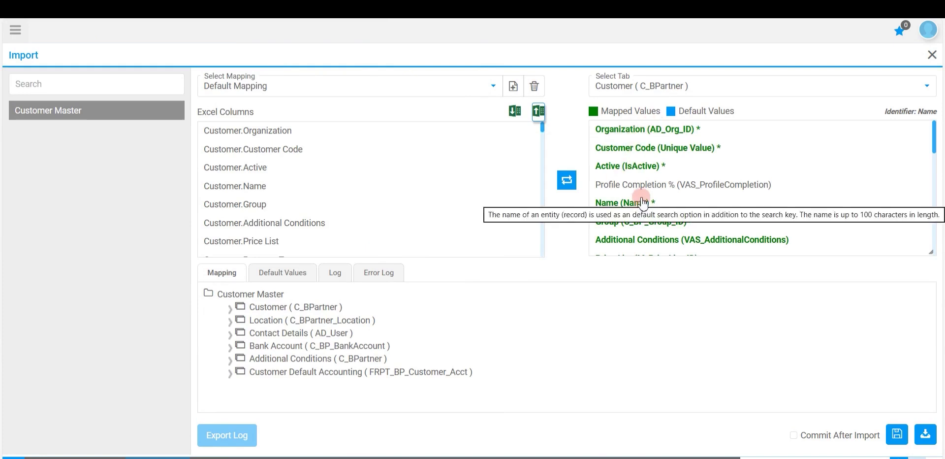
# Add a checked default value for the mandatory Customer (IsCustomer) field and view the stored default values
pyautogui.scroll(-5, 679, 201)
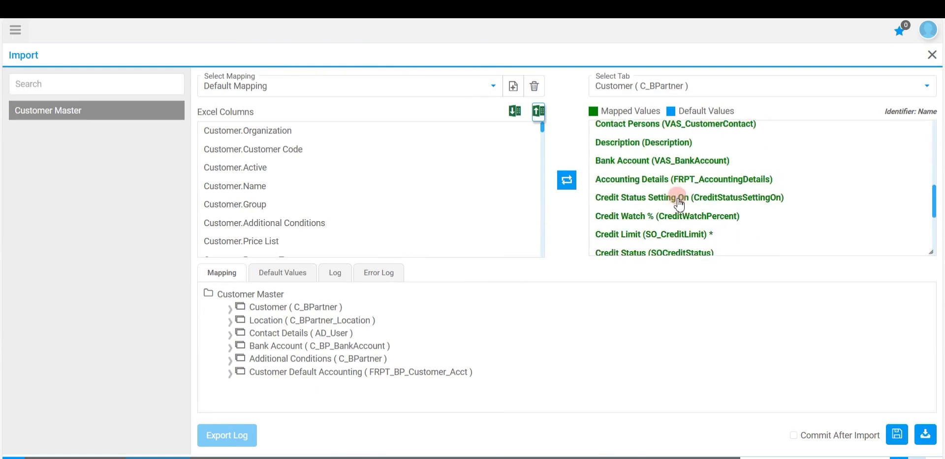
pyautogui.scroll(-5, 680, 202)
pyautogui.click(656, 210)
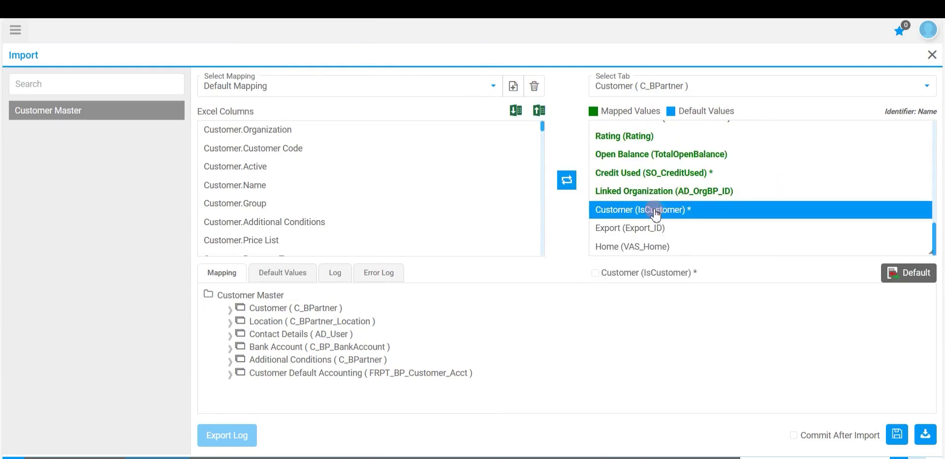
pyautogui.click(595, 272)
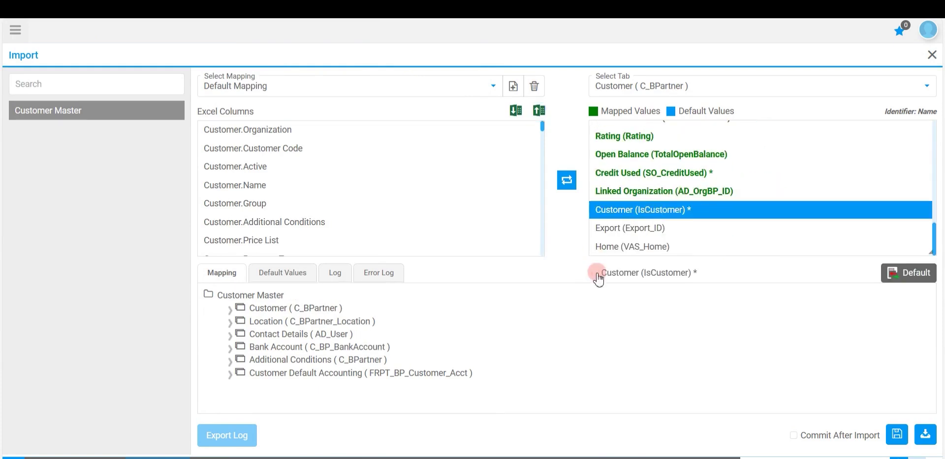
pyautogui.click(895, 284)
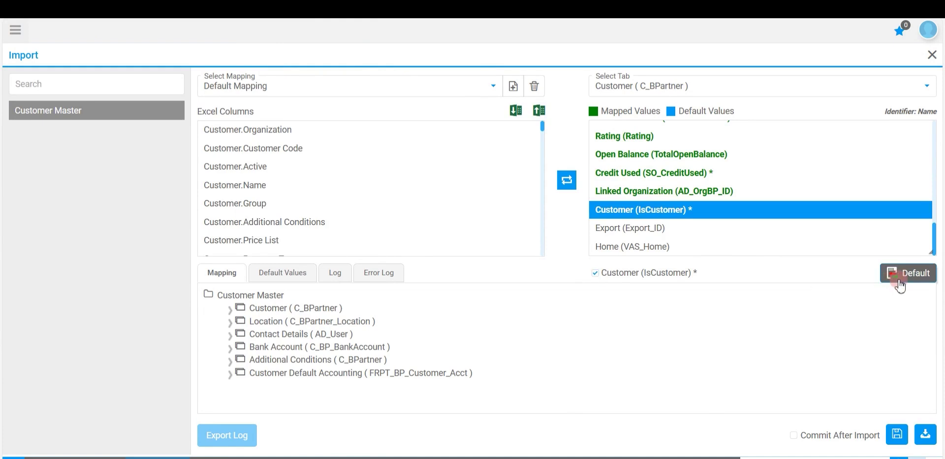
pyautogui.click(908, 277)
pyautogui.click(281, 273)
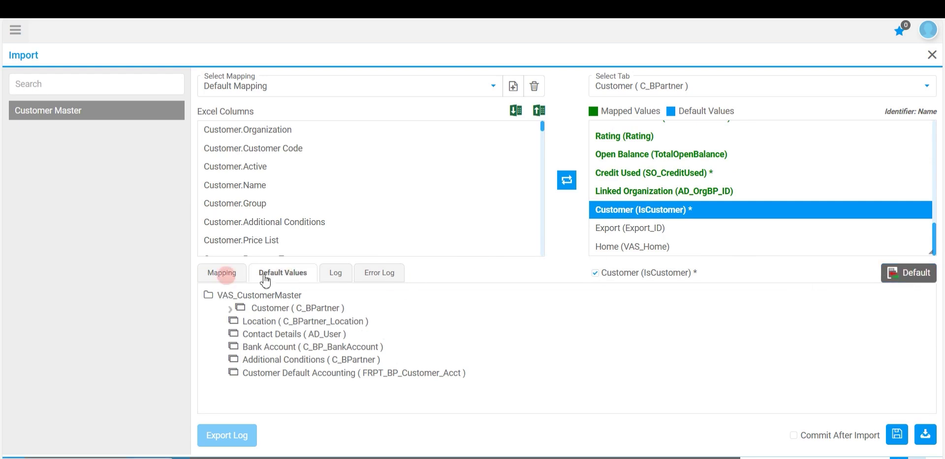
# Run a trial import of the customer data without committing it and dismiss the completion notice
pyautogui.click(925, 436)
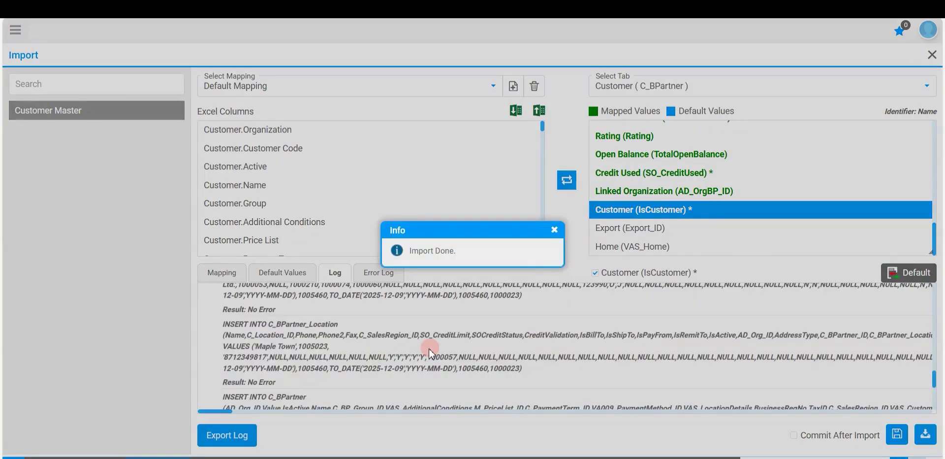
pyautogui.click(554, 230)
# Examine the import log's insert statements and the error log for problems with the customer records
pyautogui.scroll(-1, 395, 358)
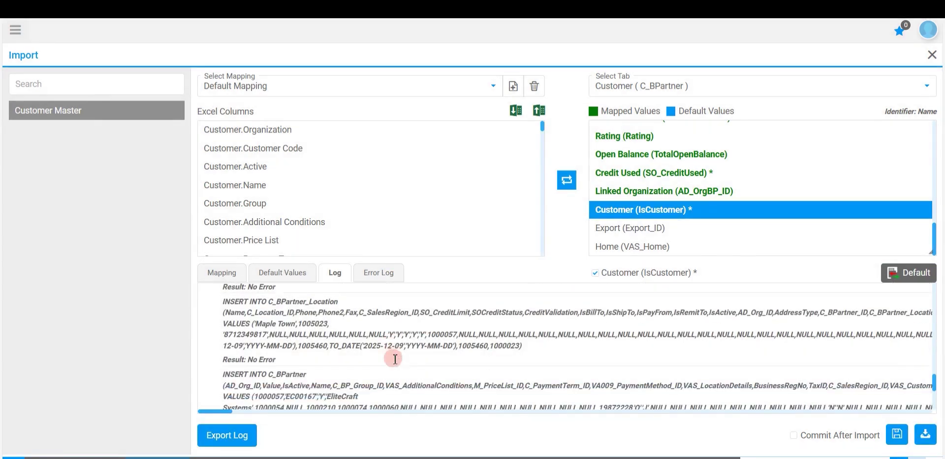
pyautogui.scroll(-3, 395, 358)
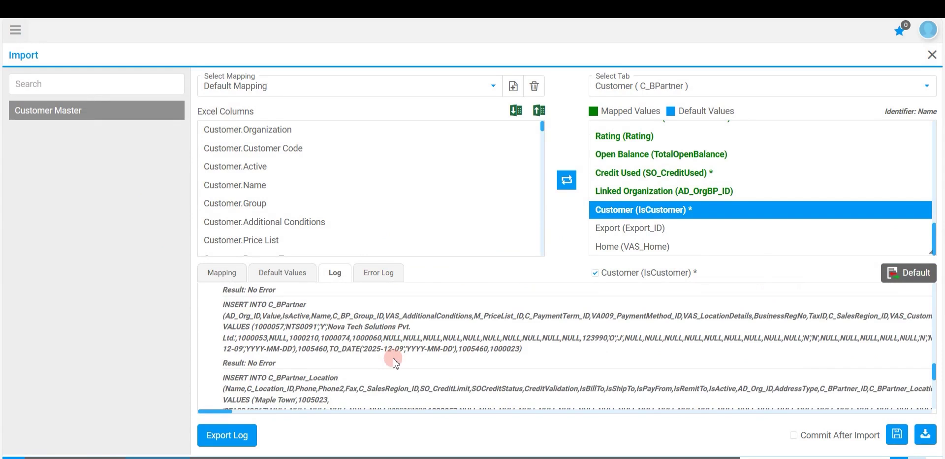
pyautogui.scroll(-1, 395, 358)
pyautogui.scroll(-1, 394, 359)
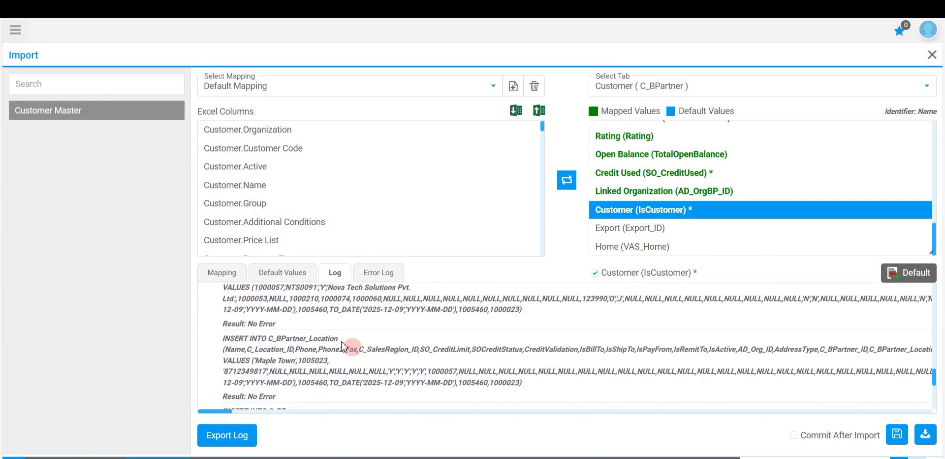
pyautogui.scroll(-3, 415, 345)
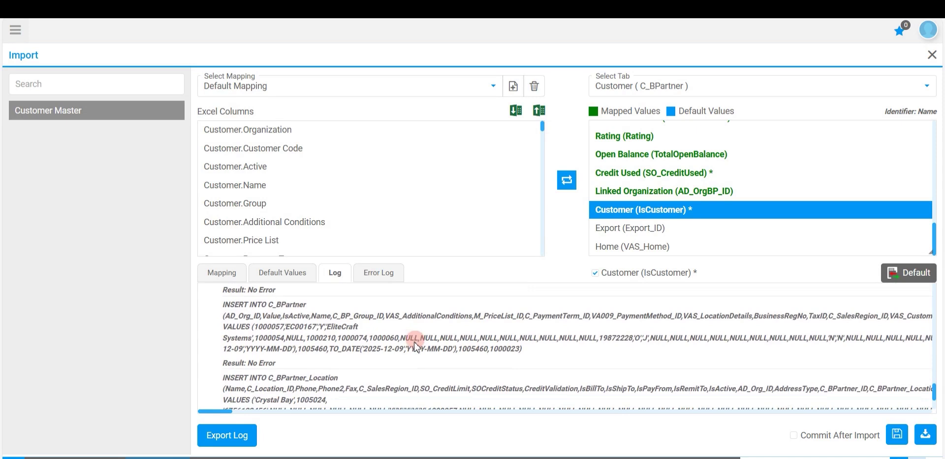
pyautogui.click(385, 278)
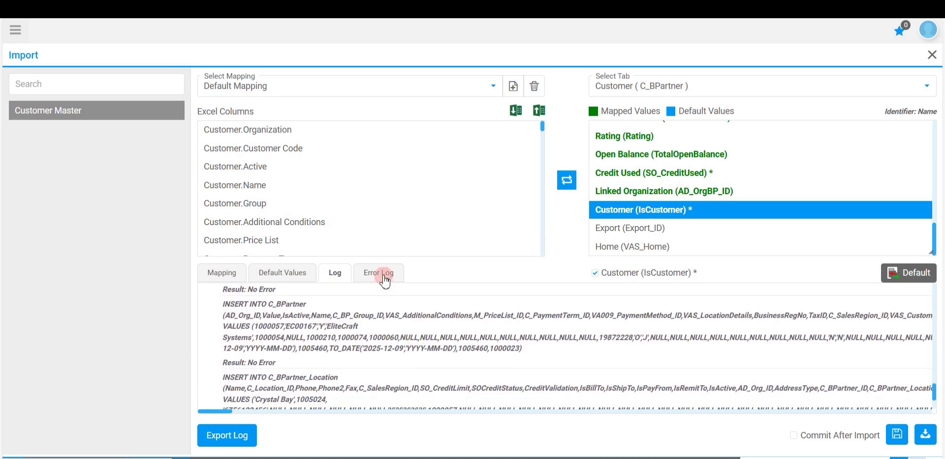
pyautogui.click(329, 273)
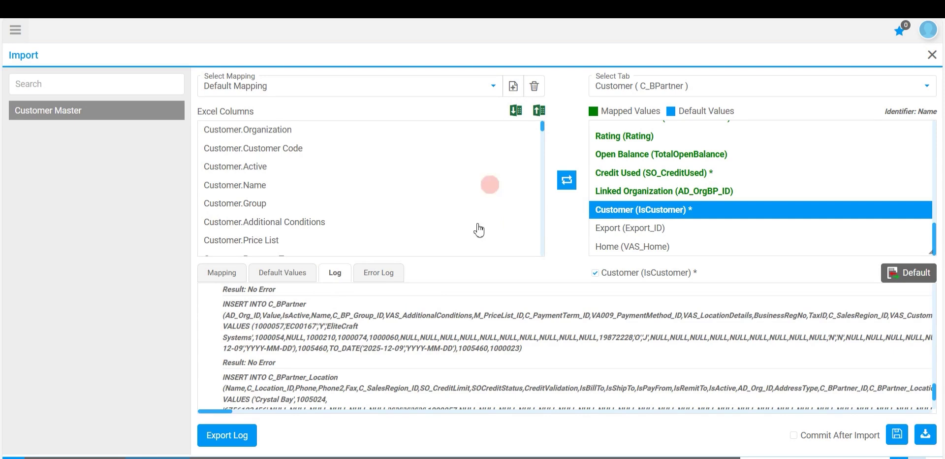
pyautogui.click(412, 349)
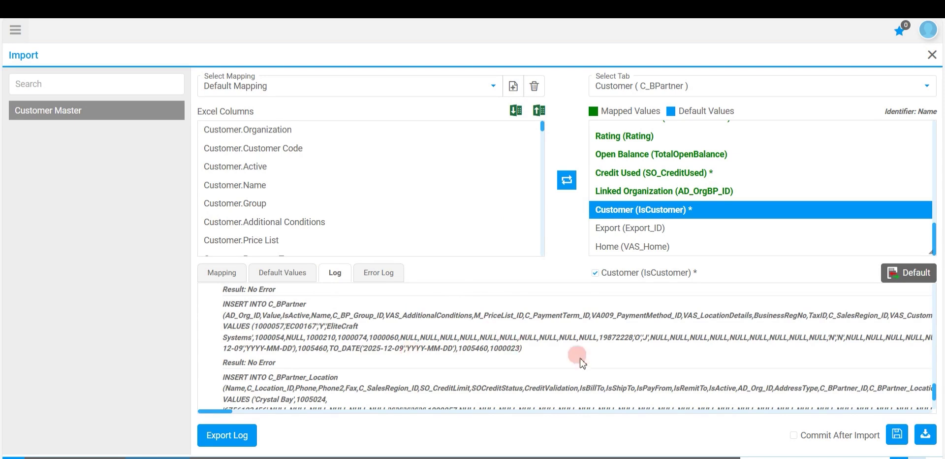
# Import the customers with Commit After Import enabled and refresh the record list in Customer Master
pyautogui.click(794, 436)
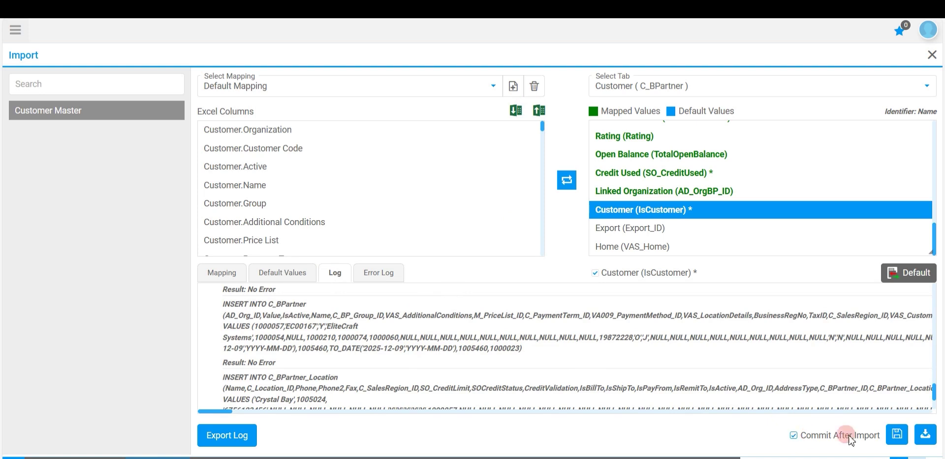
pyautogui.click(924, 438)
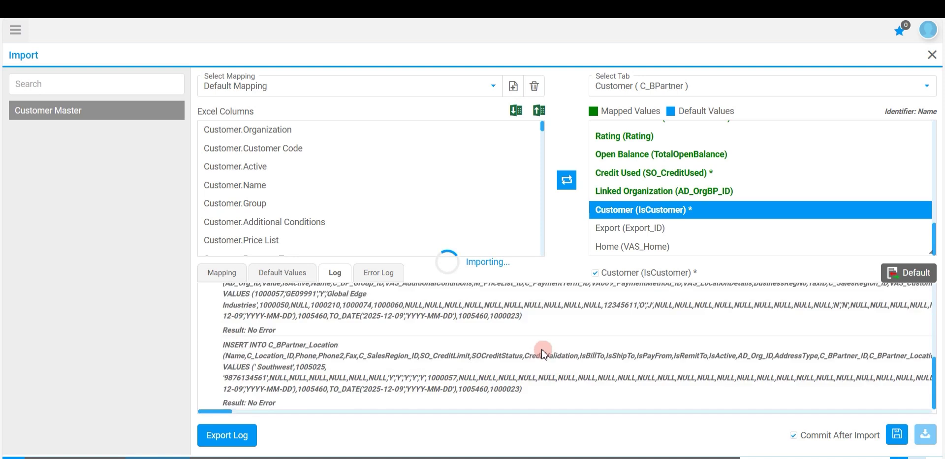
pyautogui.click(85, 455)
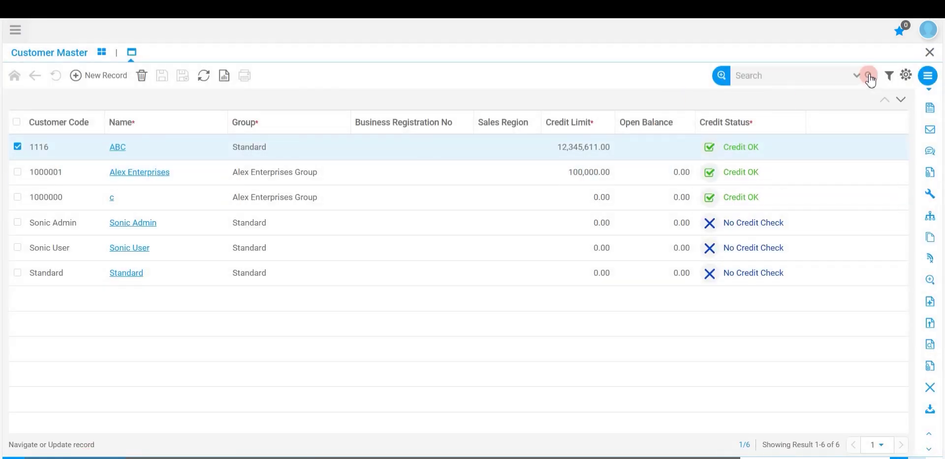
pyautogui.click(869, 77)
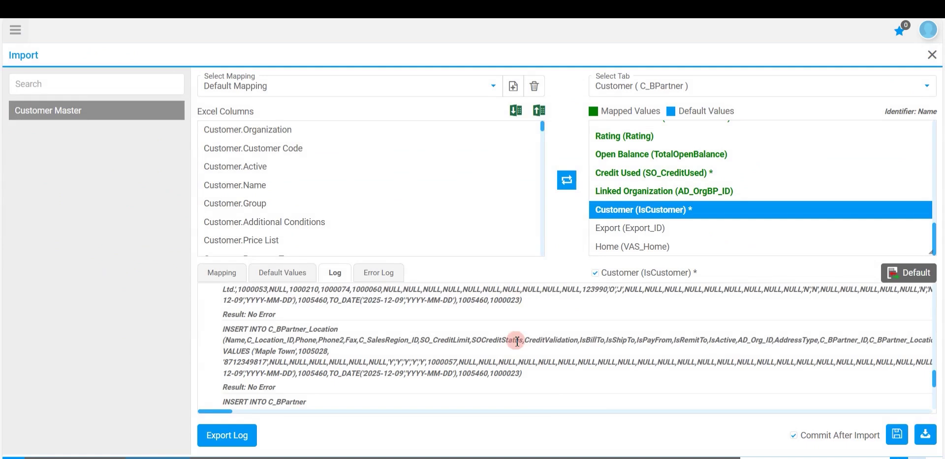
pyautogui.scroll(3, 517, 341)
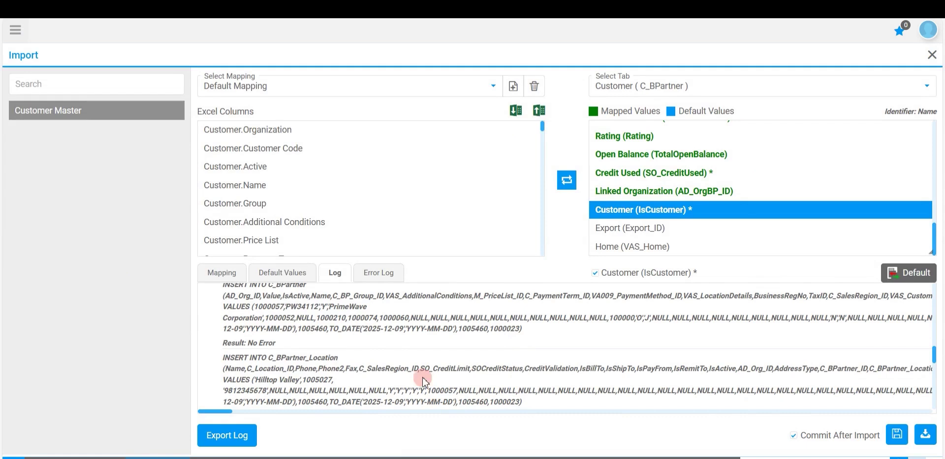
# Upload VAS_CustomerMaster (17).xlsx into the default mapping
pyautogui.click(539, 113)
pyautogui.click(228, 106)
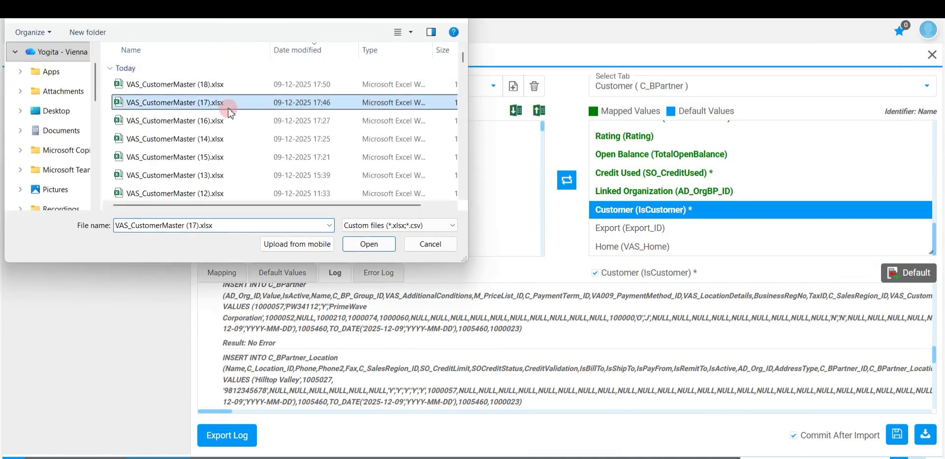
pyautogui.click(352, 245)
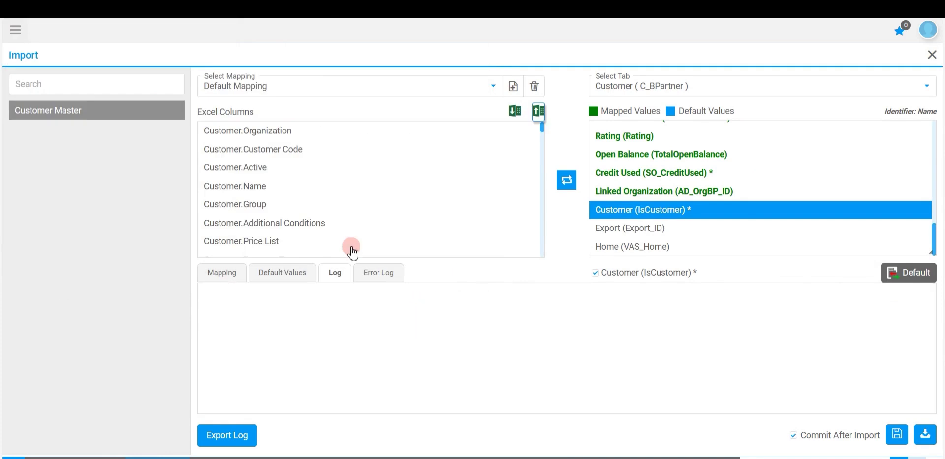
# Remove the Sales Region field mapping from the Customer (C_BPartner) mappings
pyautogui.click(224, 282)
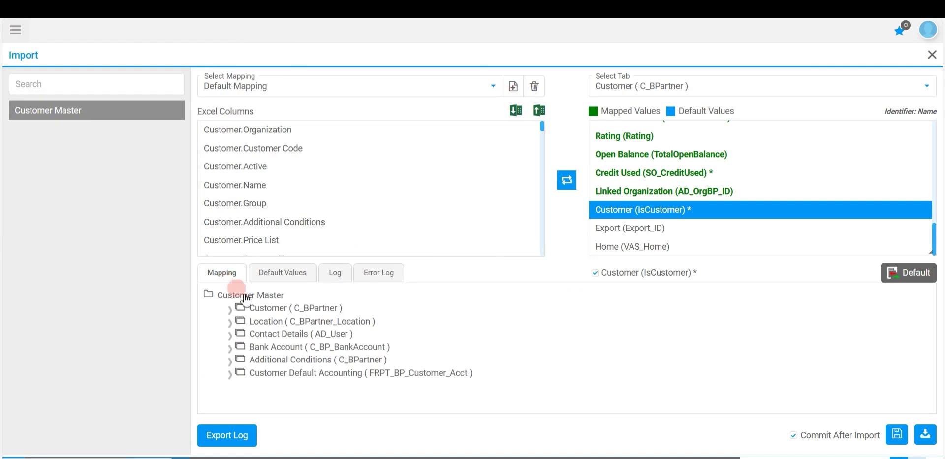
pyautogui.click(229, 311)
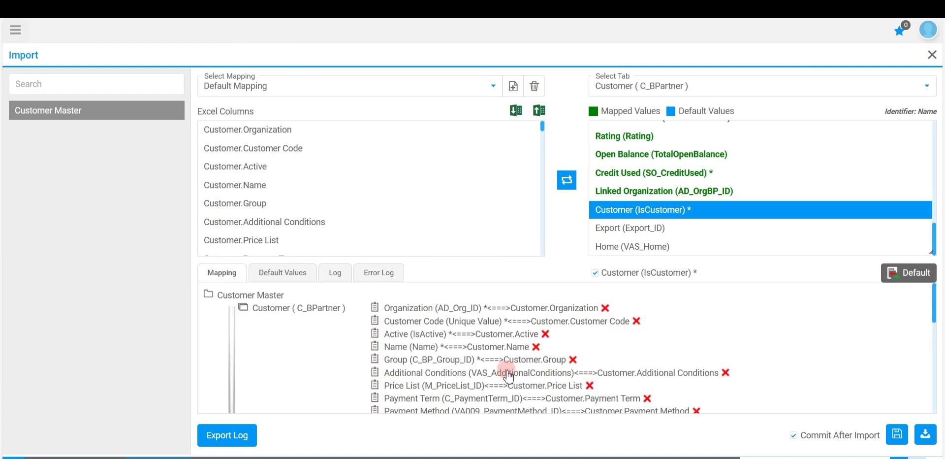
pyautogui.scroll(-3, 508, 373)
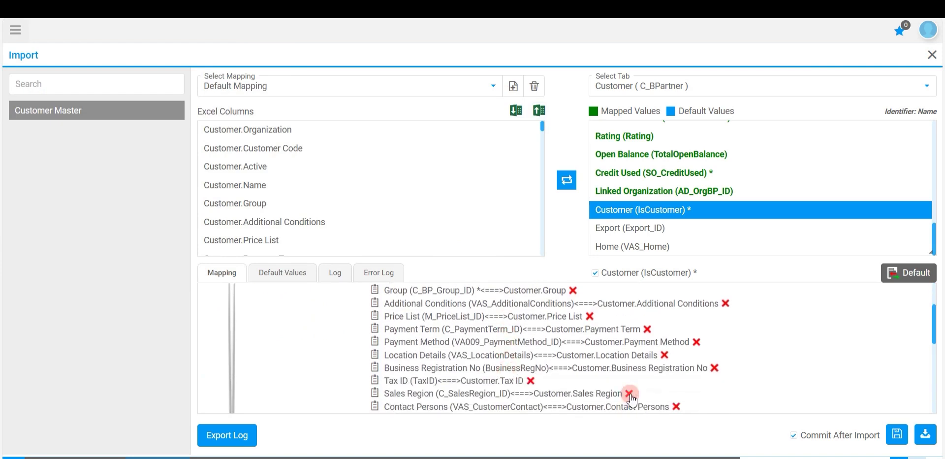
pyautogui.click(629, 393)
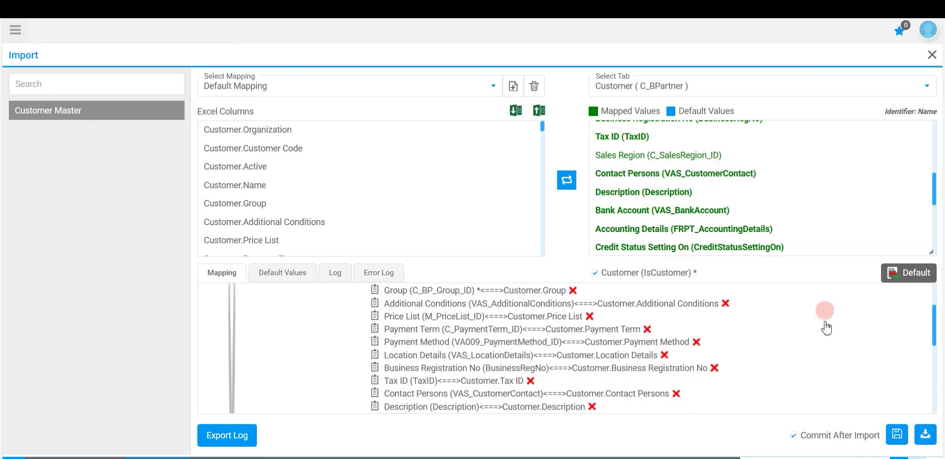
# Turn off Commit After Import and save the modified mapping as Default Mapping_New
pyautogui.click(794, 435)
pyautogui.click(897, 437)
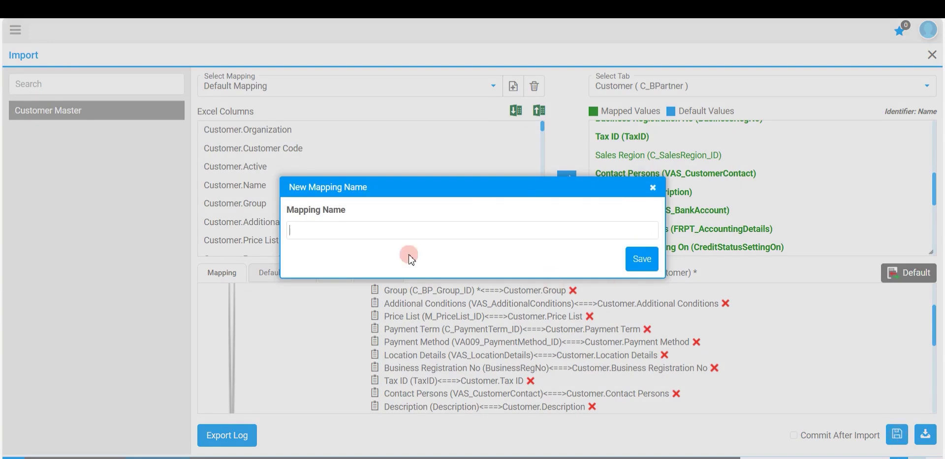
pyautogui.click(368, 231)
pyautogui.write('Default Mapping_')
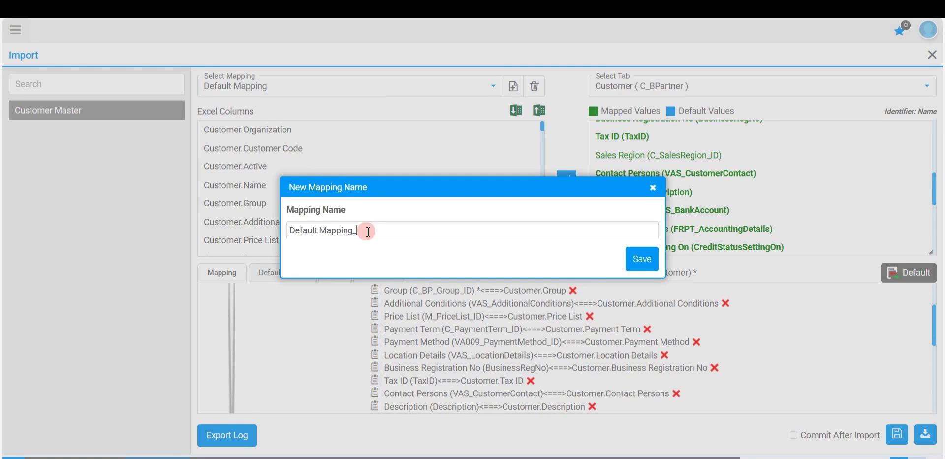
pyautogui.write('New')
pyautogui.click(650, 270)
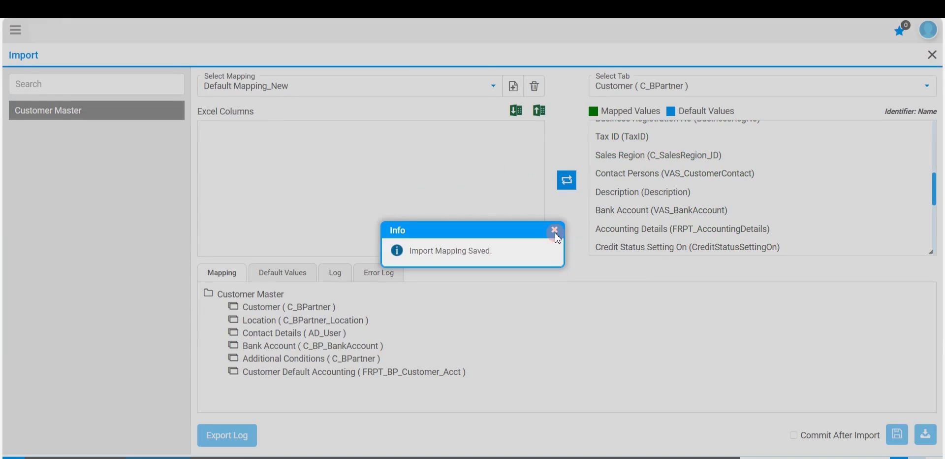
pyautogui.click(556, 228)
# Check the list of available mappings for the newly saved one, keeping it selected
pyautogui.click(430, 114)
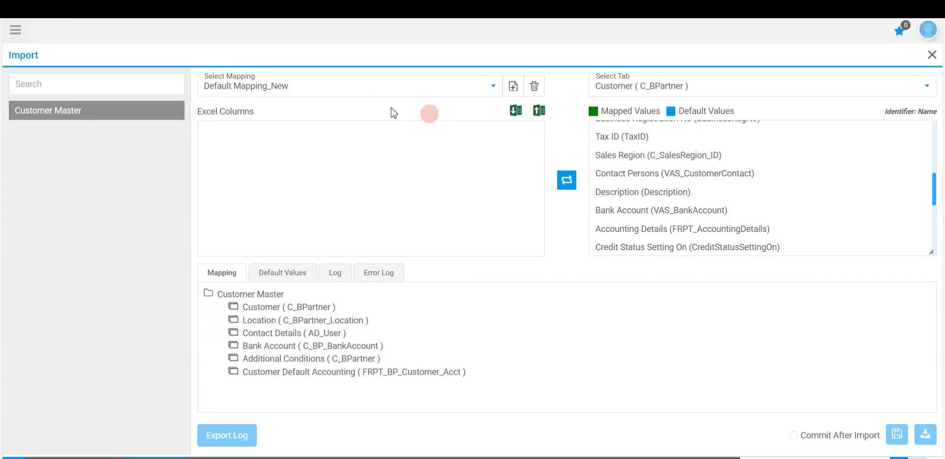
pyautogui.click(338, 88)
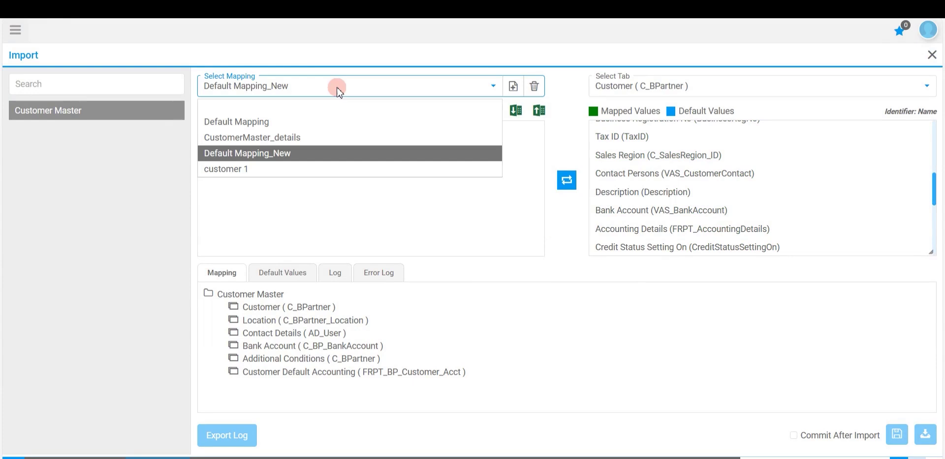
pyautogui.click(339, 89)
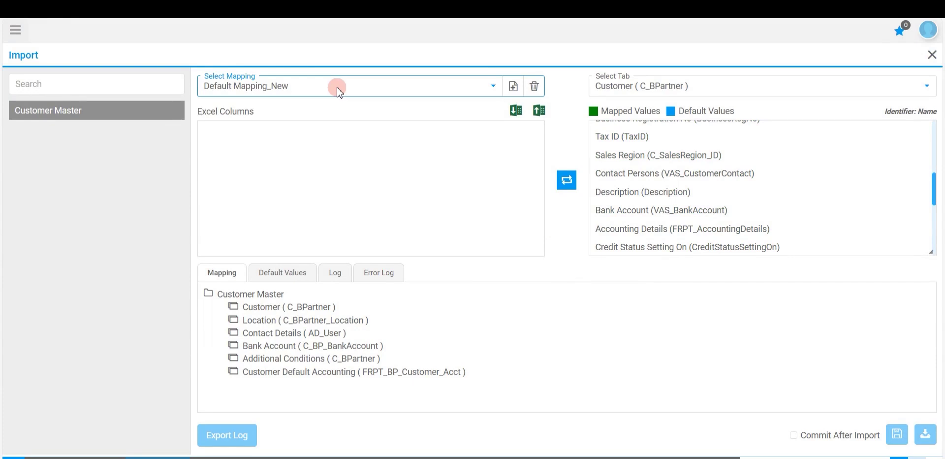
# Upload VAS_CustomerMaster (17).xlsx into Default Mapping_New and review the Customer (C_BPartner) field mappings
pyautogui.click(539, 111)
pyautogui.click(147, 99)
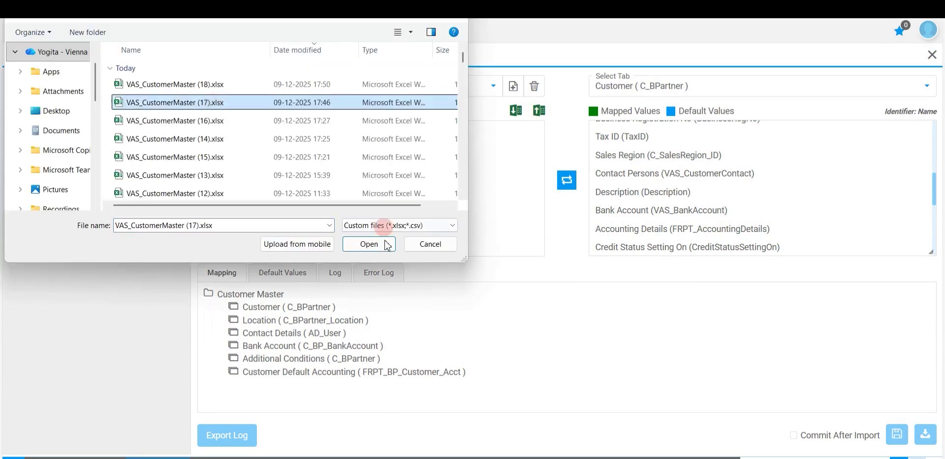
pyautogui.click(381, 244)
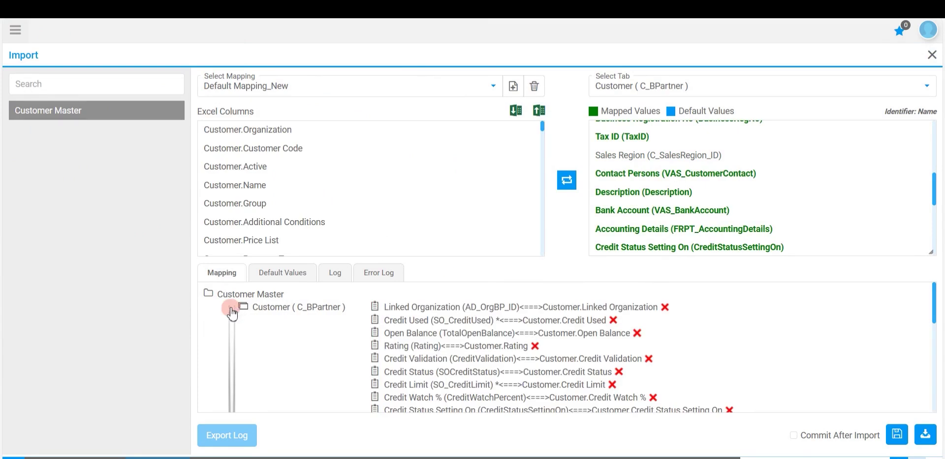
pyautogui.scroll(-3, 655, 353)
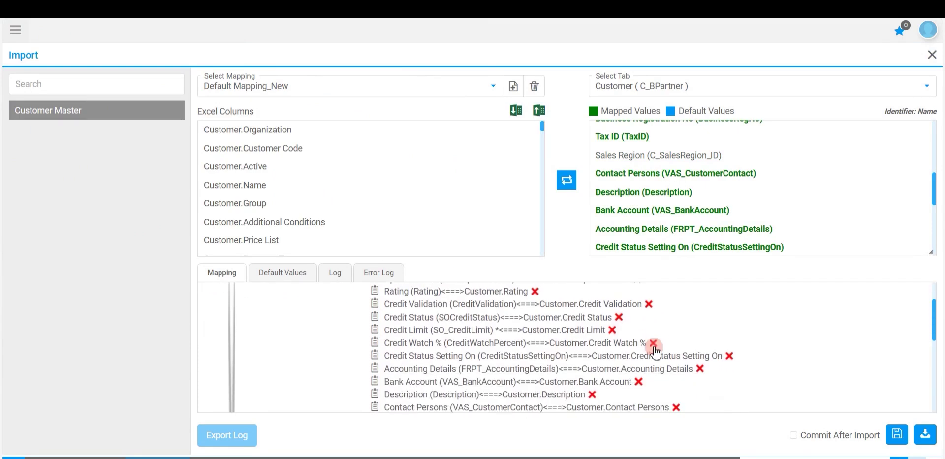
# Run the import with Default Mapping_New without committing the records, and dismiss the completion message
pyautogui.click(245, 306)
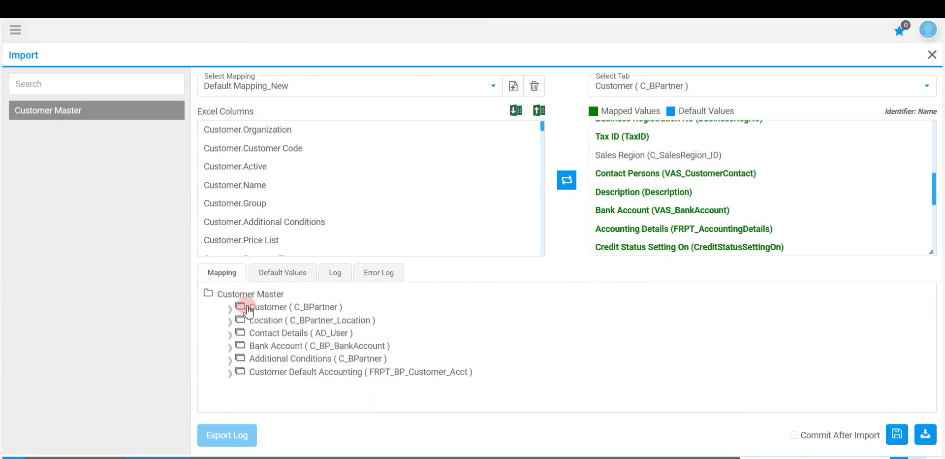
pyautogui.click(925, 438)
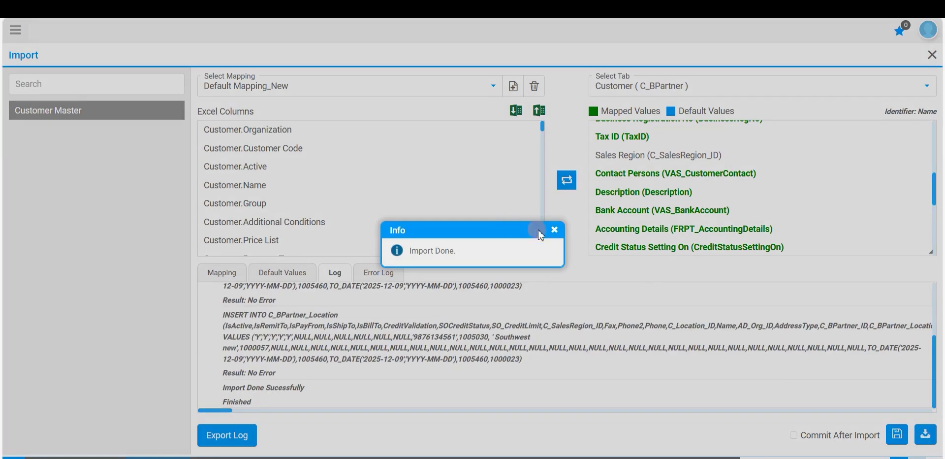
pyautogui.click(568, 227)
# Set the default value of the Customer (IsCustomer) field in the Customer (C_BPartner) tab to checked
pyautogui.scroll(-5, 680, 231)
pyautogui.click(640, 211)
pyautogui.click(596, 273)
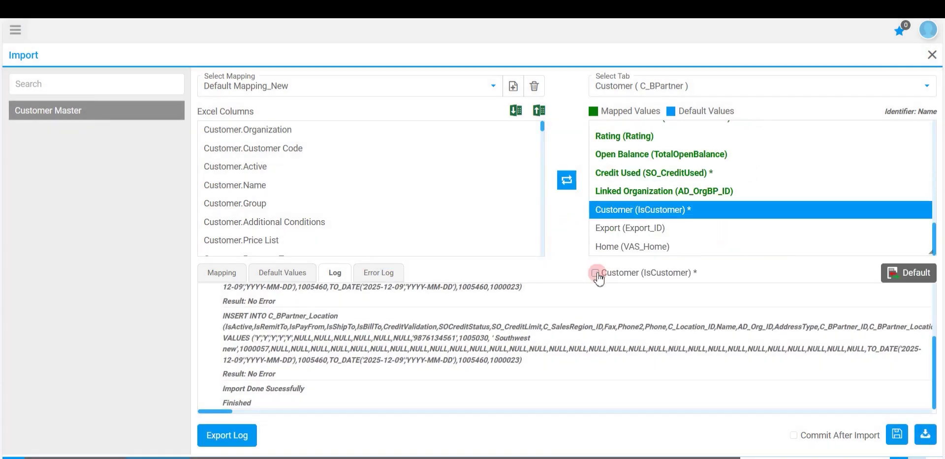
pyautogui.click(903, 273)
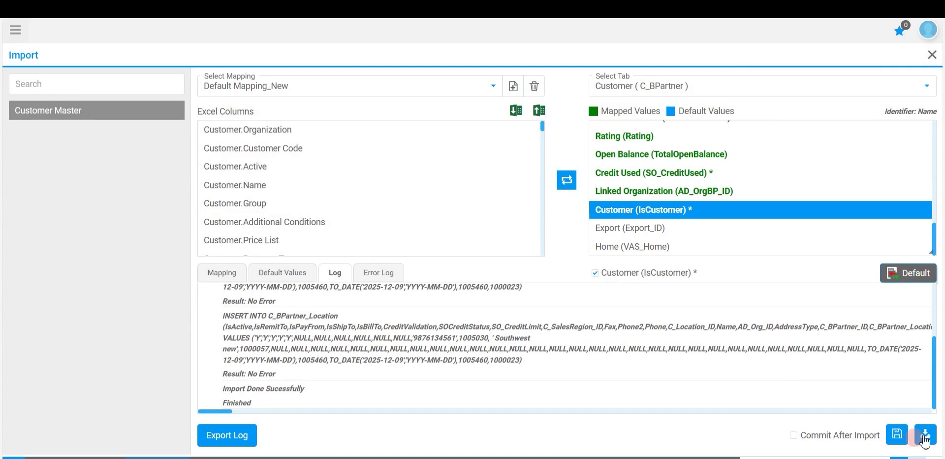
# Turn on Commit After Import and run the customer import again with Default Mapping_New
pyautogui.click(794, 436)
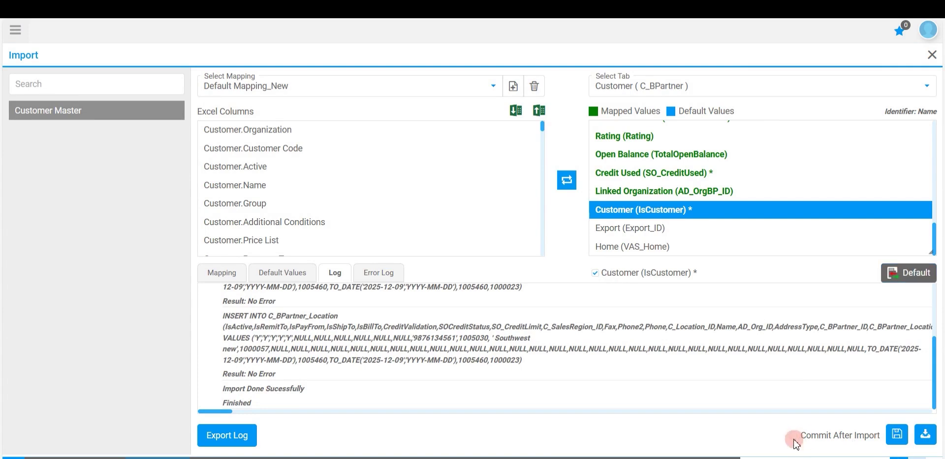
pyautogui.click(794, 436)
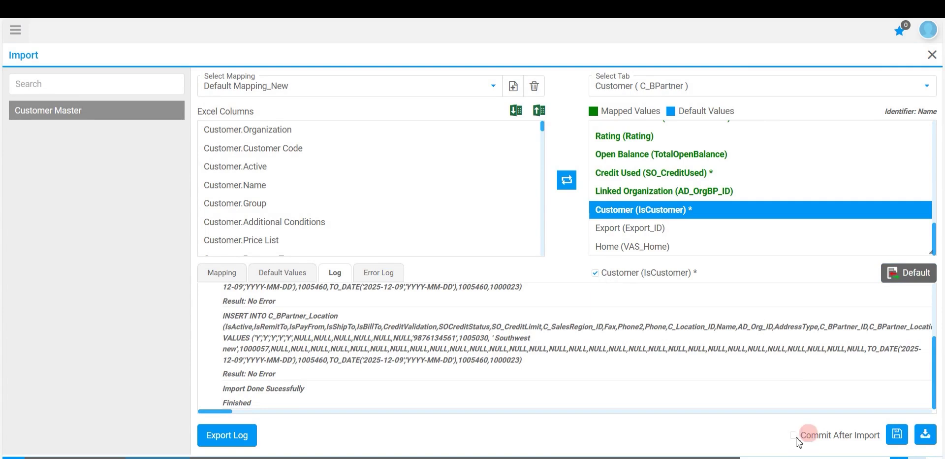
pyautogui.click(925, 434)
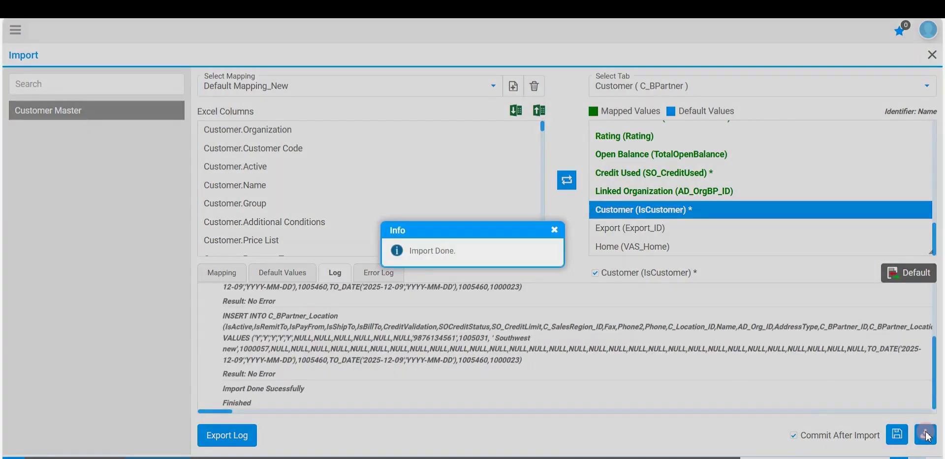
# Refresh the Customer Master list, open the Global Tech record to check its Sales Region field, and return to the list
pyautogui.click(85, 410)
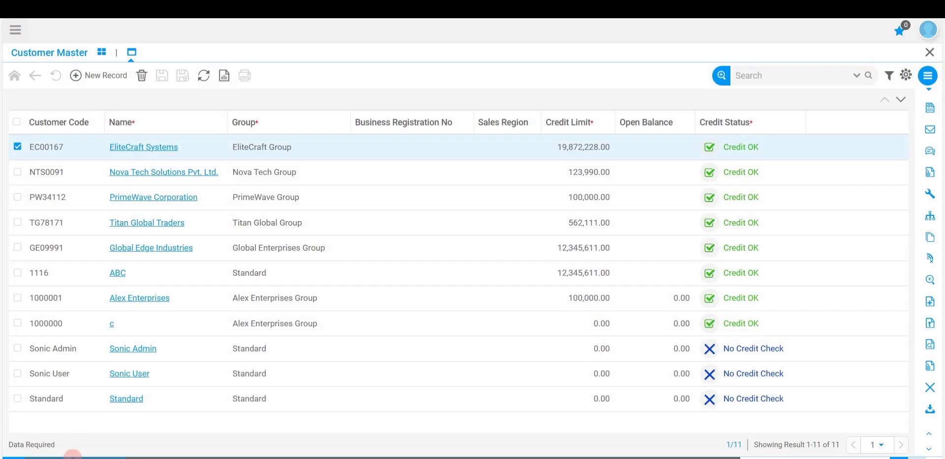
pyautogui.click(868, 75)
pyautogui.click(123, 148)
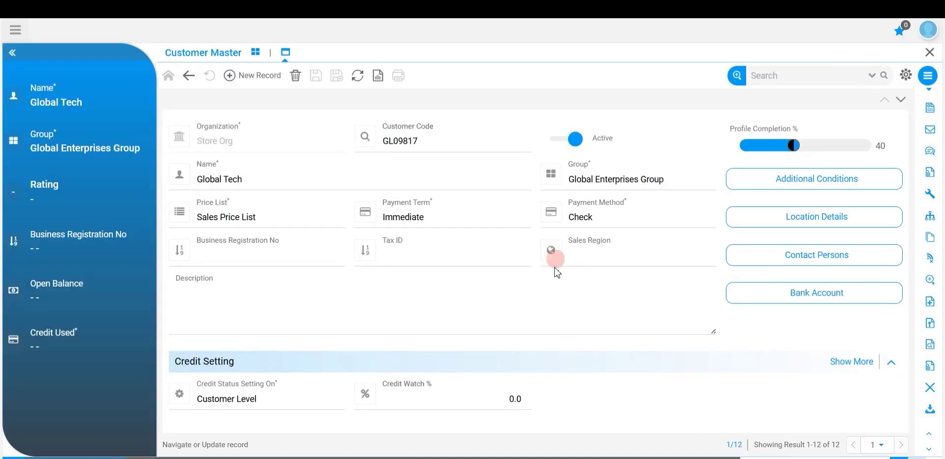
pyautogui.click(631, 258)
pyautogui.click(189, 77)
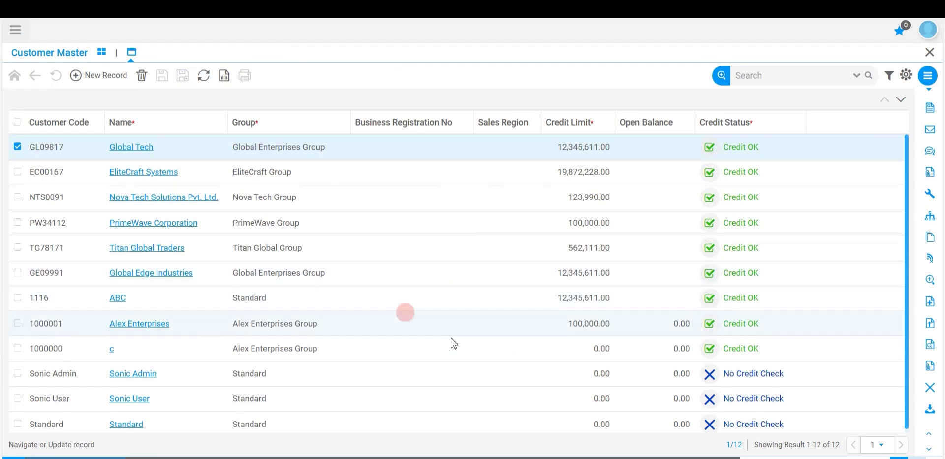
pyautogui.click(645, 418)
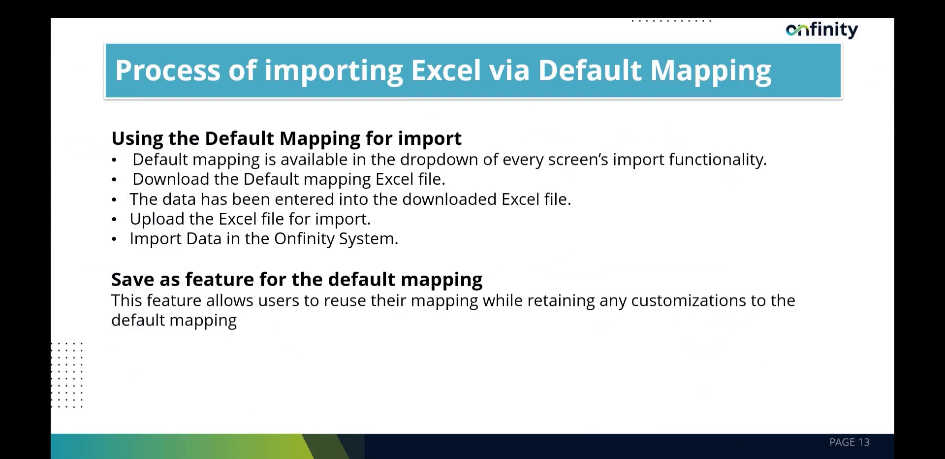
pyautogui.click(837, 441)
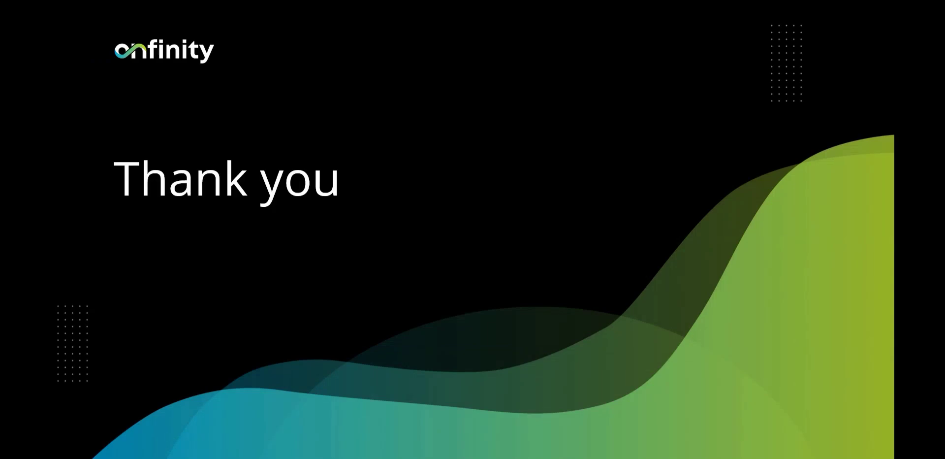